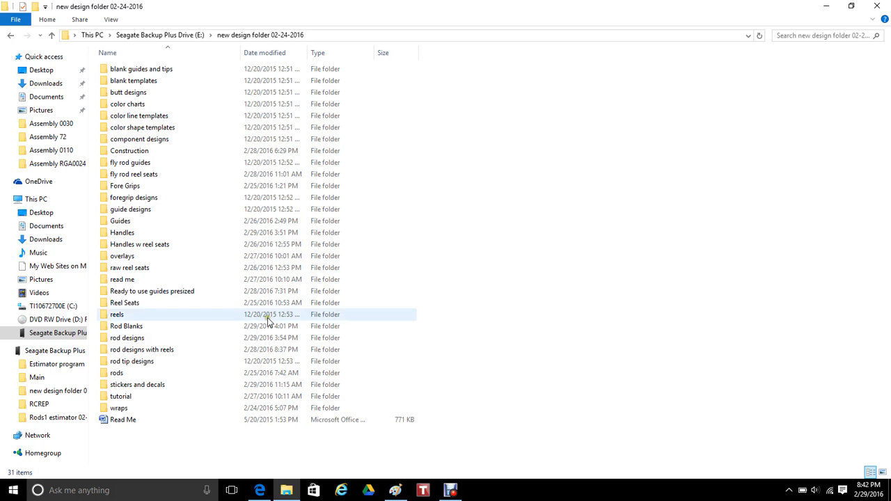
# Preview the Dark Green bass 100 blank from the Rod Blanks folder, close the preview, and open the image in Paint
pyautogui.doubleClick(128, 326)
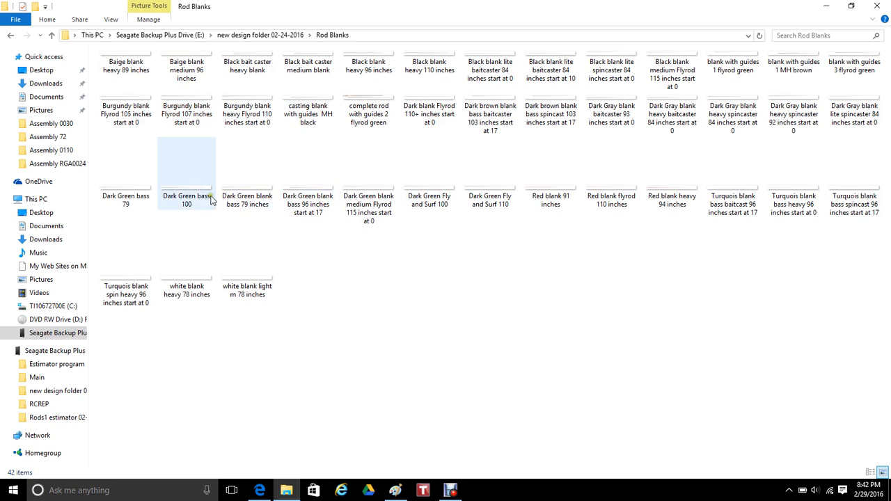
pyautogui.doubleClick(175, 197)
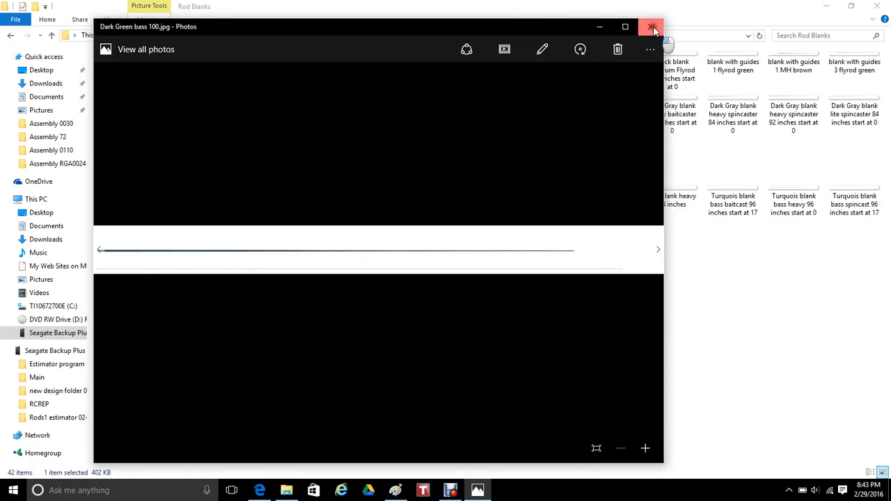
pyautogui.click(651, 27)
pyautogui.rightClick(201, 182)
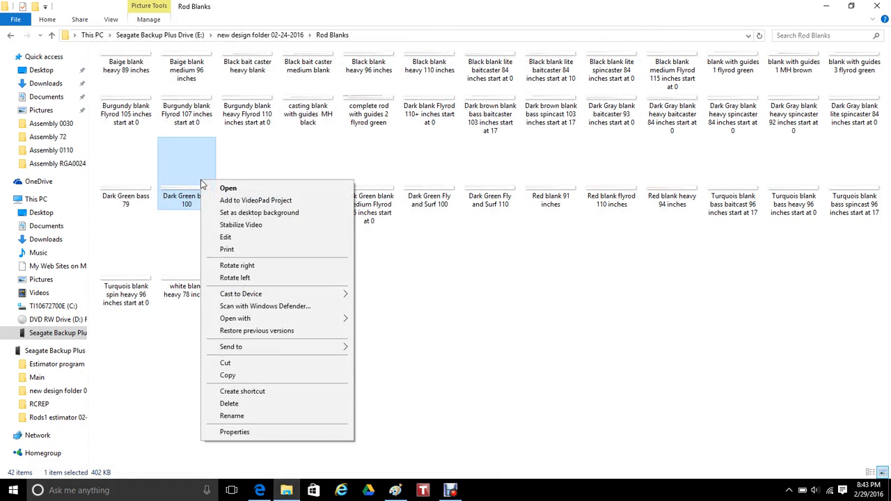
pyautogui.moveTo(250, 320)
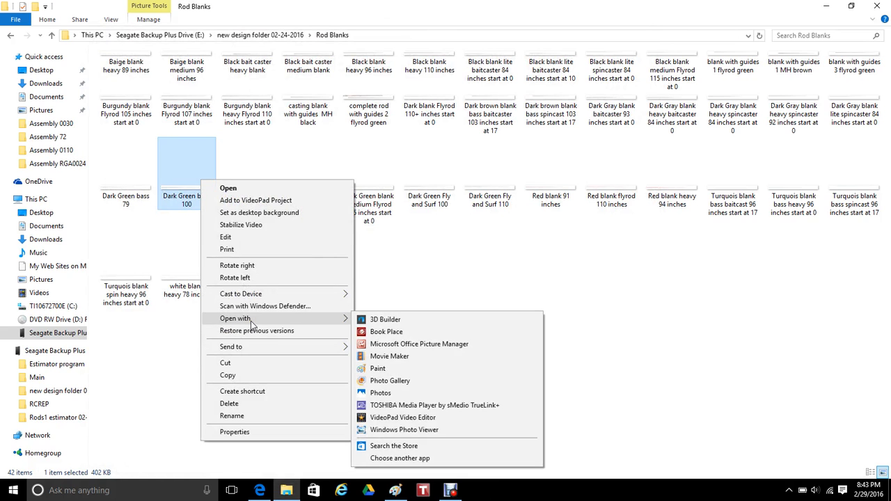
pyautogui.click(387, 371)
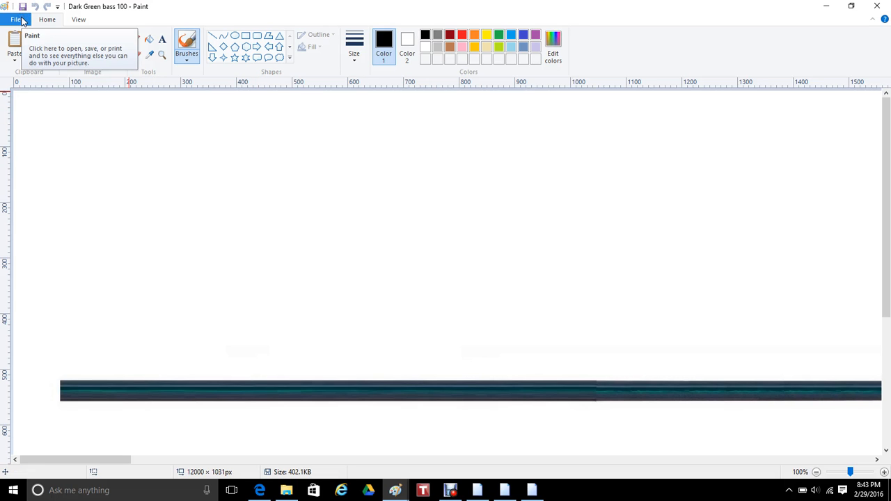
# Save a copy of the blank image as "Custom bass rod 1" in the "rod designs with reels" folder, in JPEG format
pyautogui.click(16, 19)
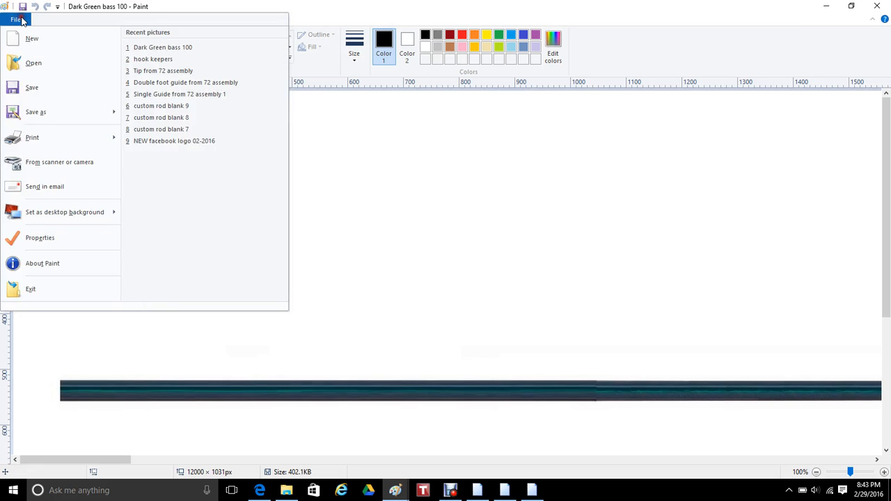
pyautogui.click(29, 111)
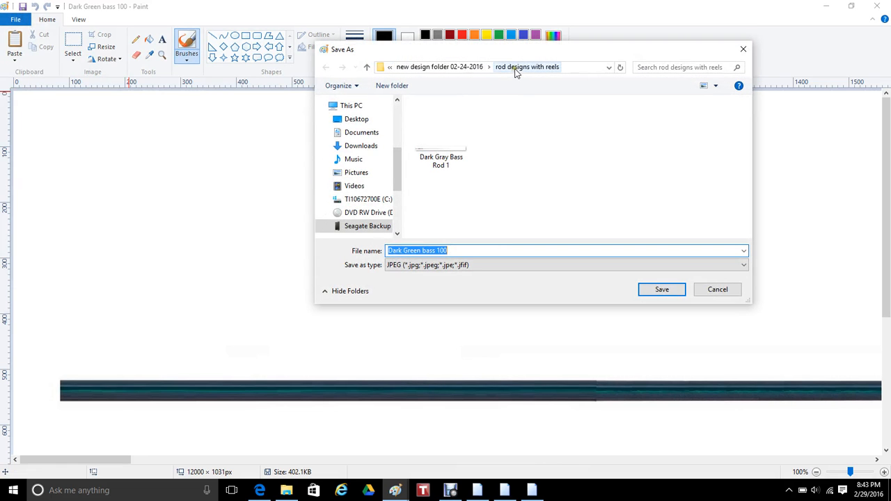
pyautogui.click(471, 69)
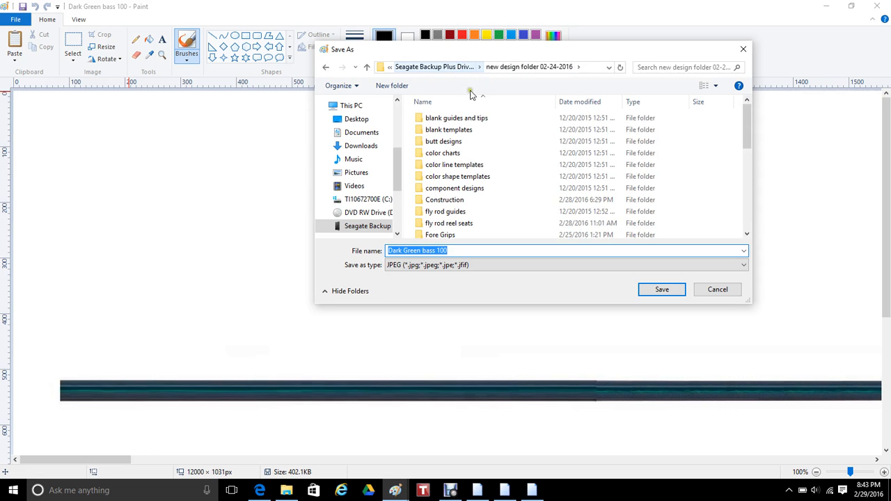
pyautogui.scroll(-5, 492, 134)
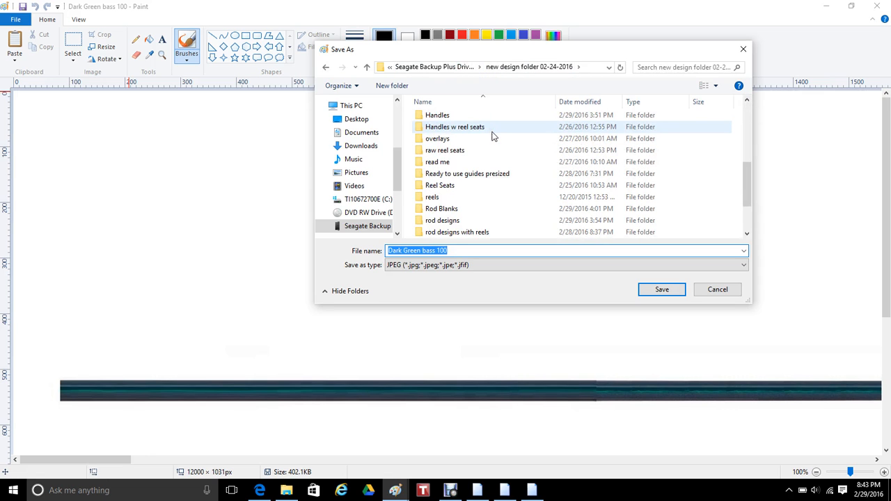
pyautogui.scroll(-1, 505, 197)
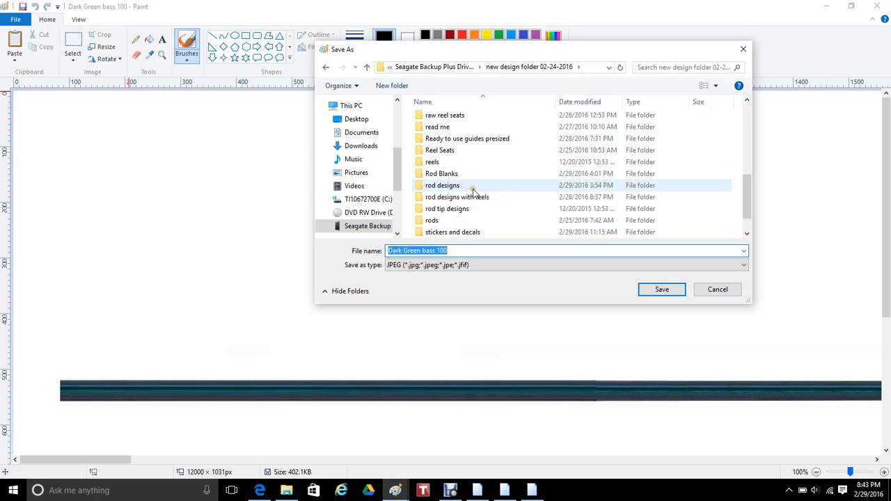
pyautogui.scroll(-1, 474, 191)
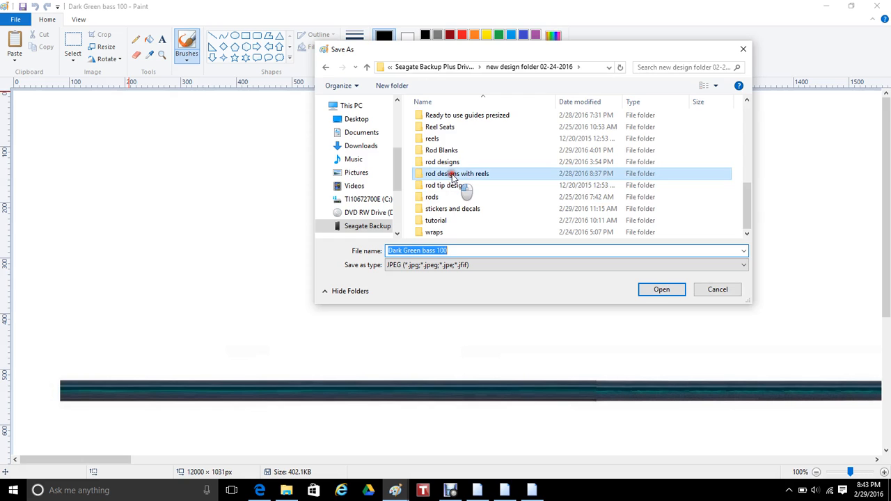
pyautogui.doubleClick(453, 174)
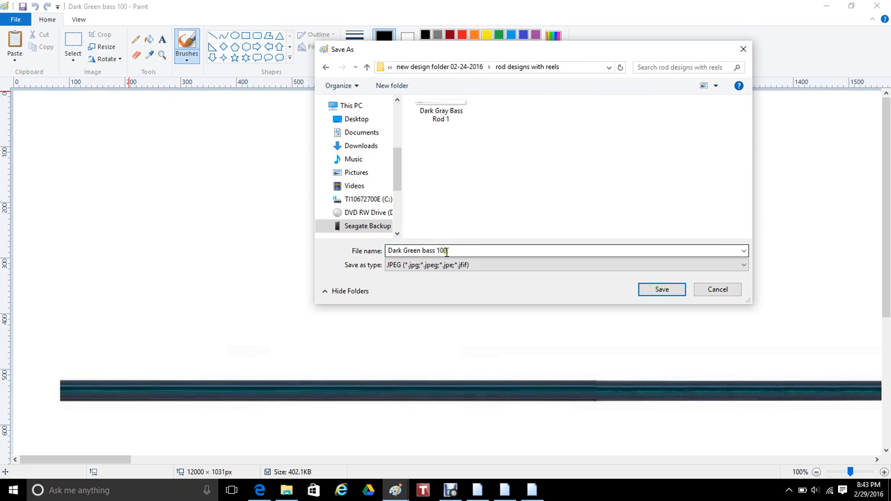
pyautogui.click(421, 251)
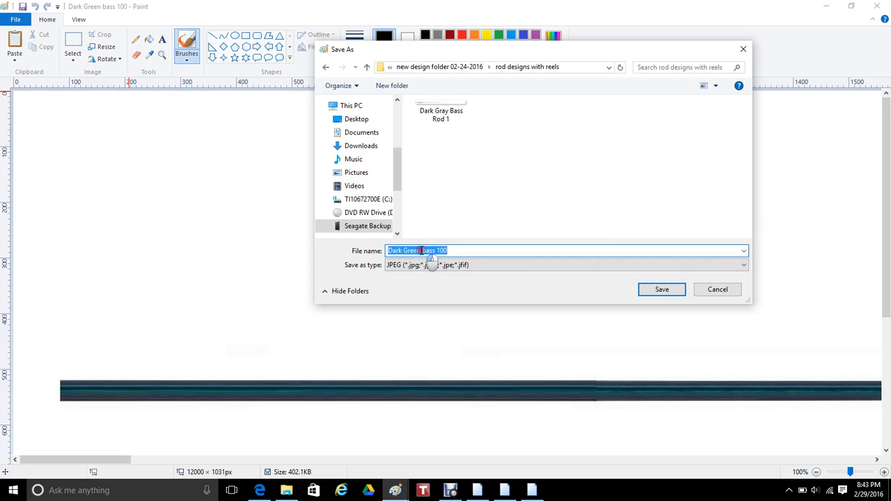
pyautogui.moveTo(457, 251); pyautogui.dragTo(390, 255)
pyautogui.write('Custom bass rod 1')
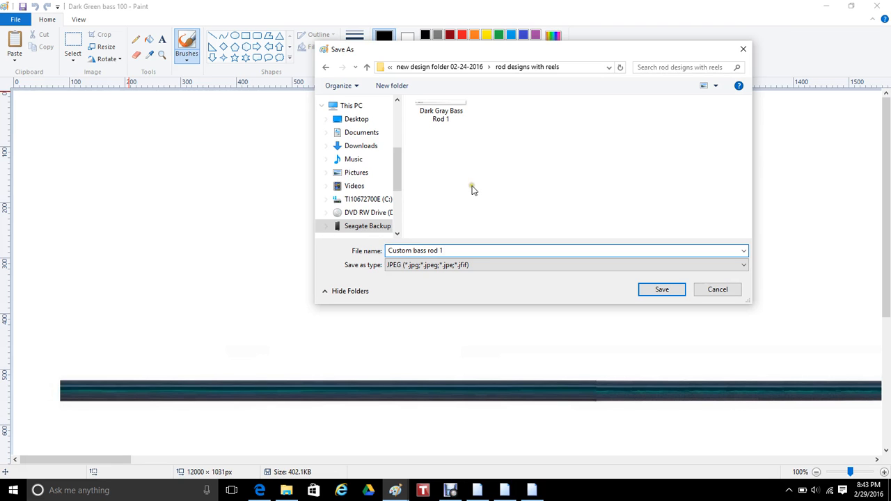
pyautogui.click(662, 290)
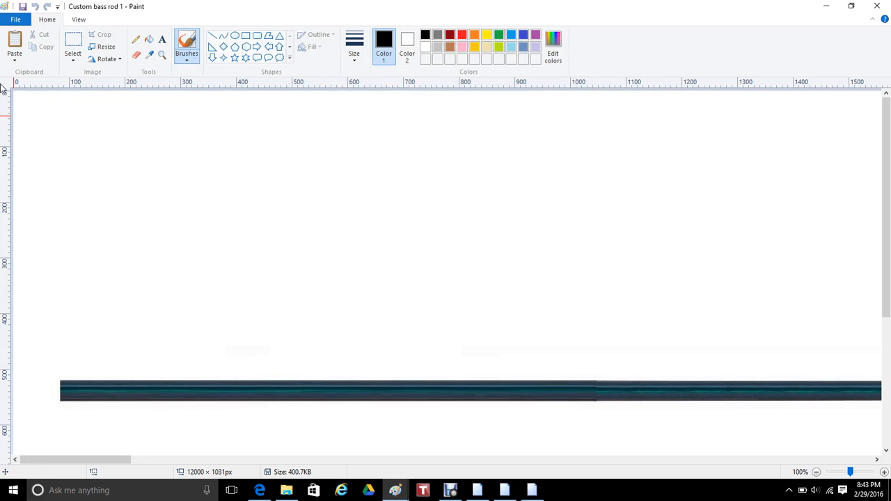
# Turn on transparent selection for the Custom bass rod 1 image
pyautogui.click(81, 61)
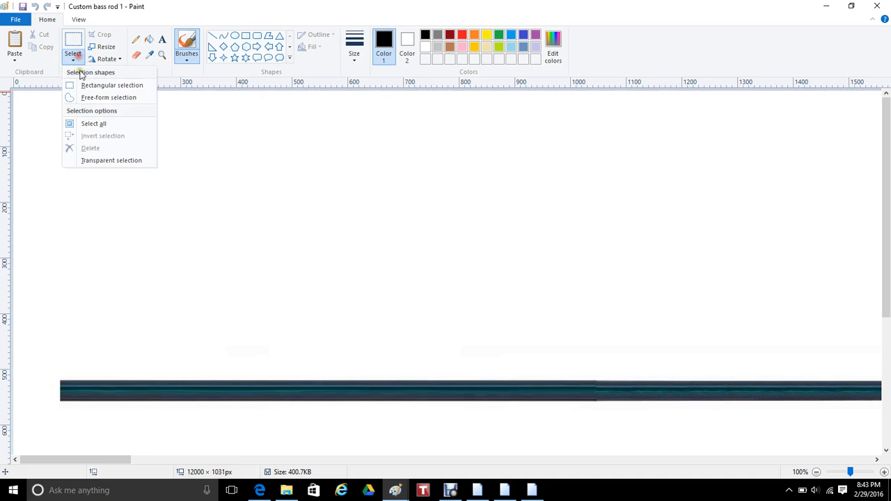
pyautogui.click(85, 161)
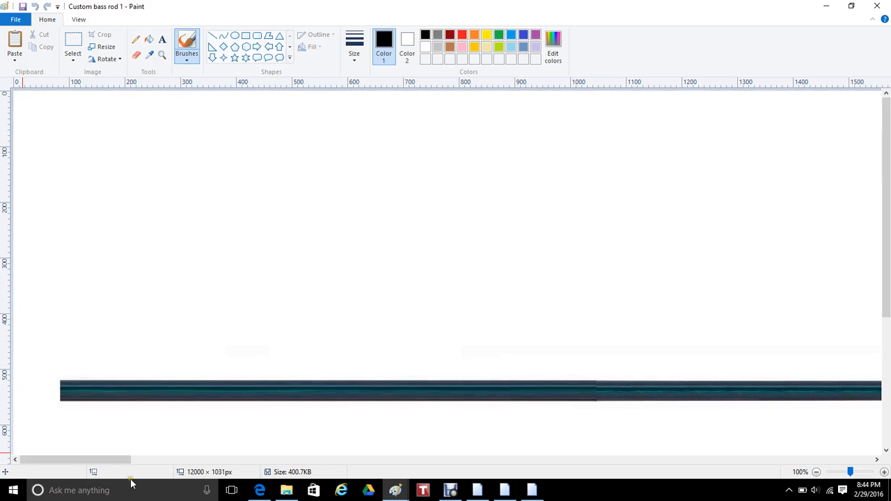
# Switch to File Explorer, preview the Bass handle image from the Handles folder, and open it in Paint
pyautogui.click(286, 490)
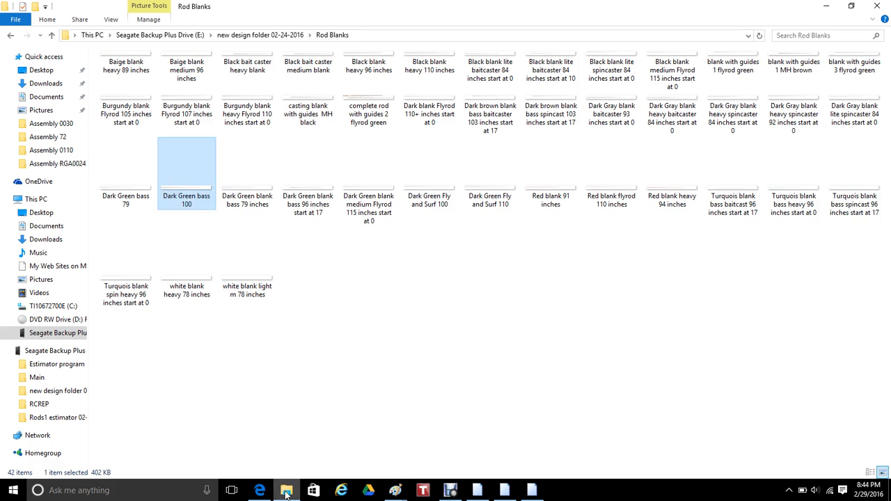
pyautogui.click(11, 36)
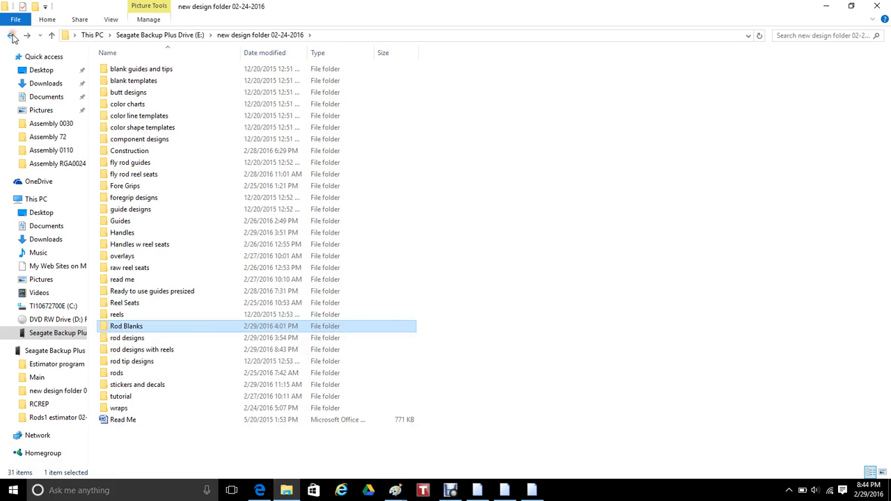
pyautogui.doubleClick(125, 233)
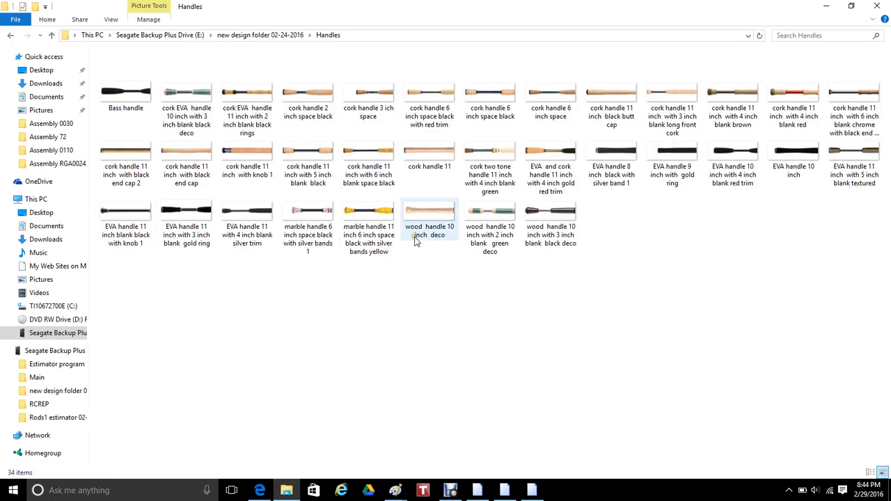
pyautogui.doubleClick(136, 99)
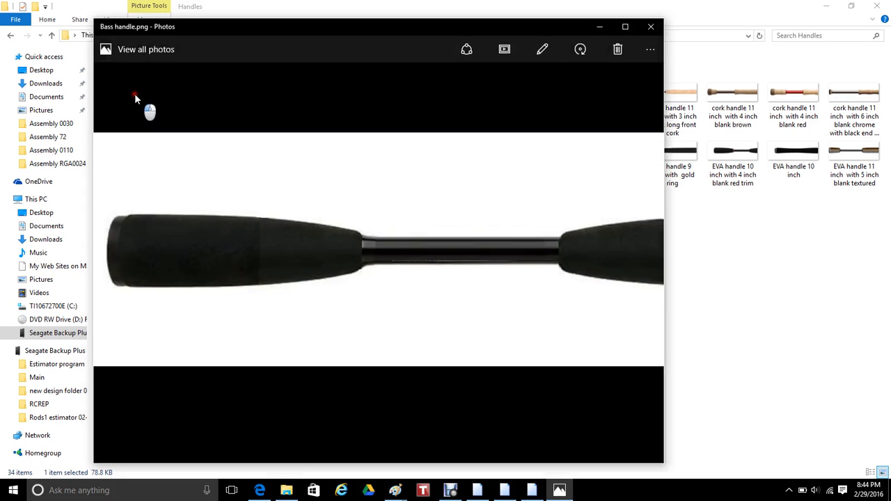
pyautogui.click(650, 26)
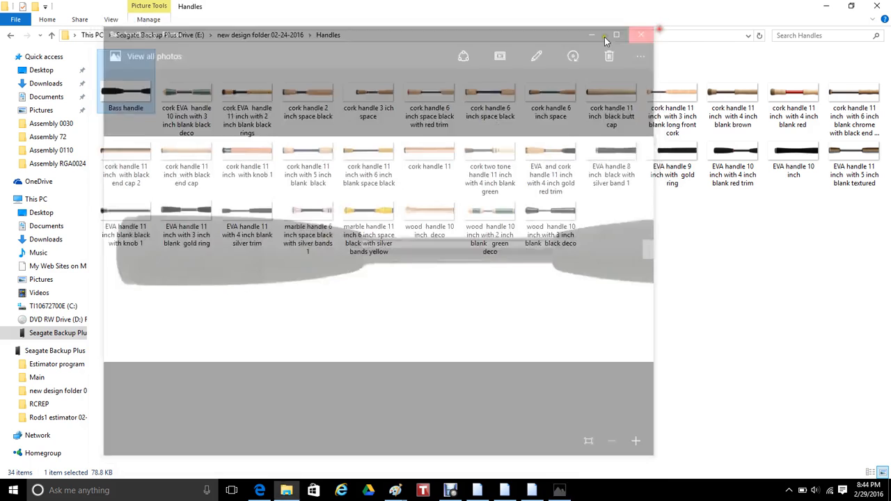
pyautogui.rightClick(135, 95)
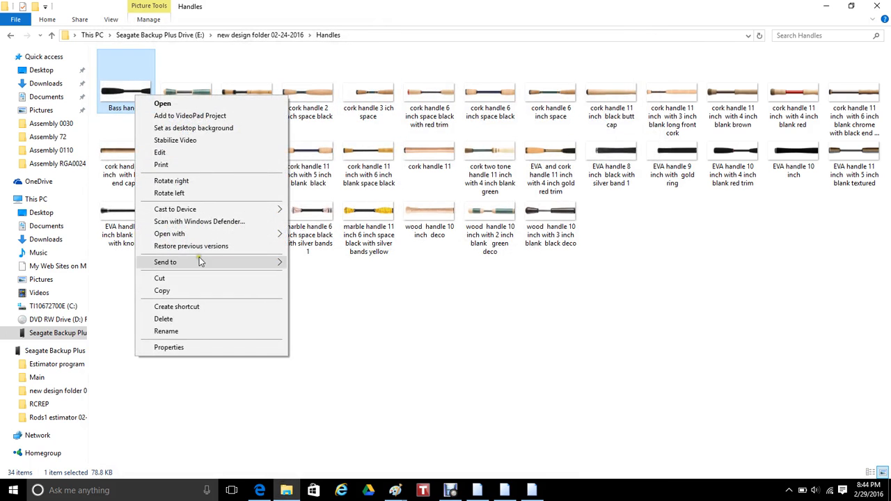
pyautogui.moveTo(220, 235)
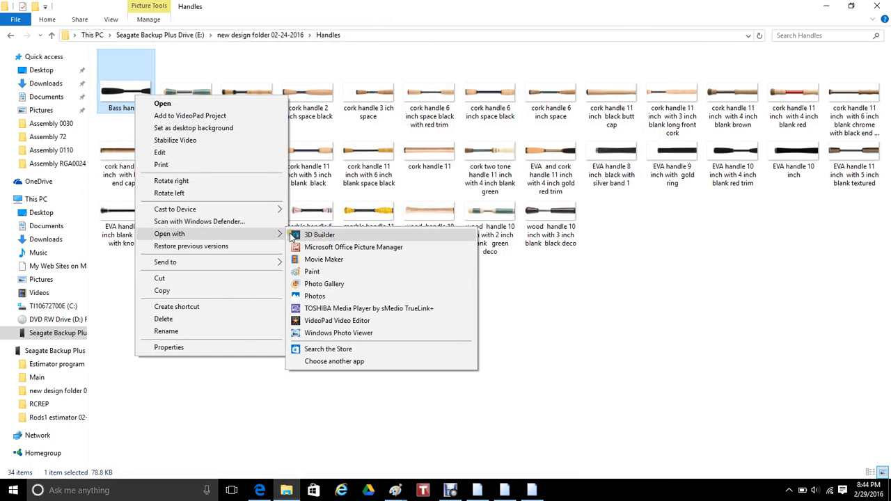
pyautogui.click(313, 271)
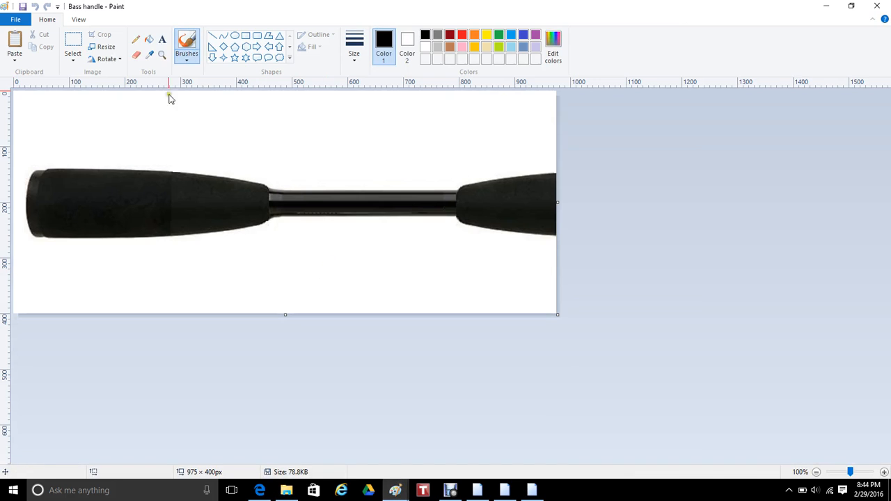
# Copy a rectangular selection of about 970 × 197 px around the whole handle and close the Bass handle image
pyautogui.click(73, 44)
pyautogui.moveTo(17, 148)
pyautogui.mouseDown()
pyautogui.moveTo(115, 233)
pyautogui.moveTo(560, 258)
pyautogui.mouseUp()
pyautogui.rightClick(403, 204)
pyautogui.click(447, 223)
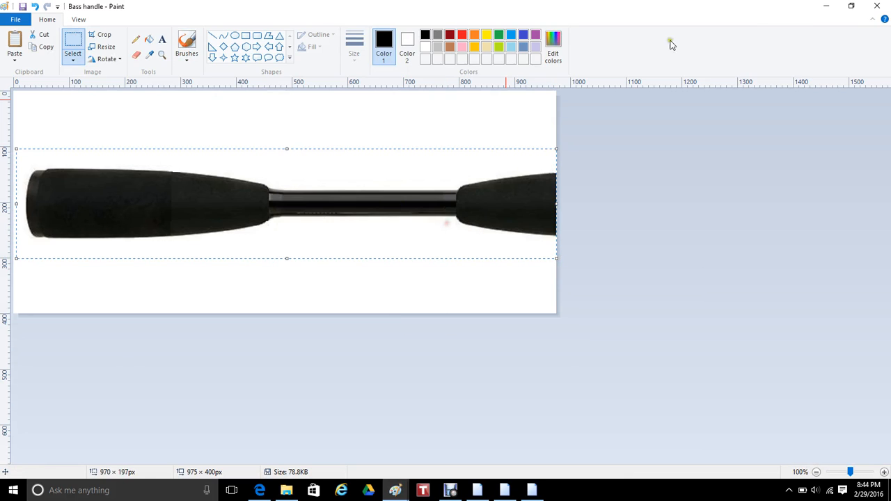
pyautogui.click(876, 5)
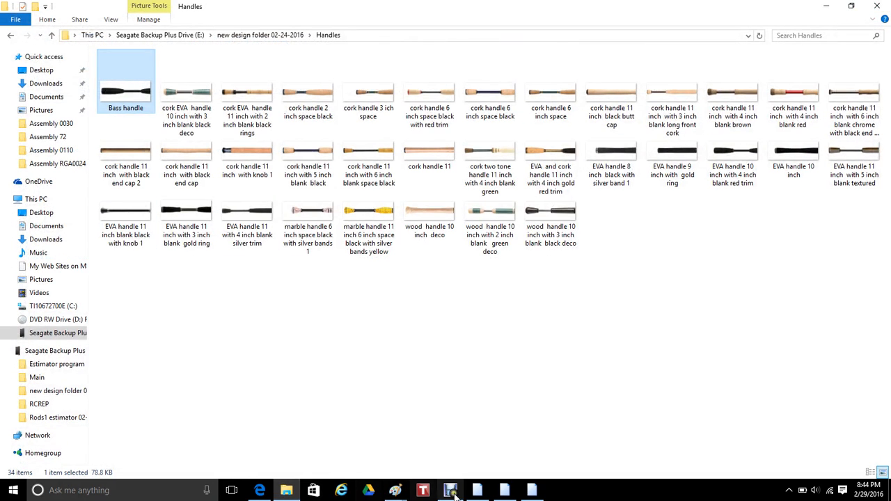
# Paste the handle into the Custom bass rod 1 image and position it centred over the butt end of the blank
pyautogui.moveTo(396, 491)
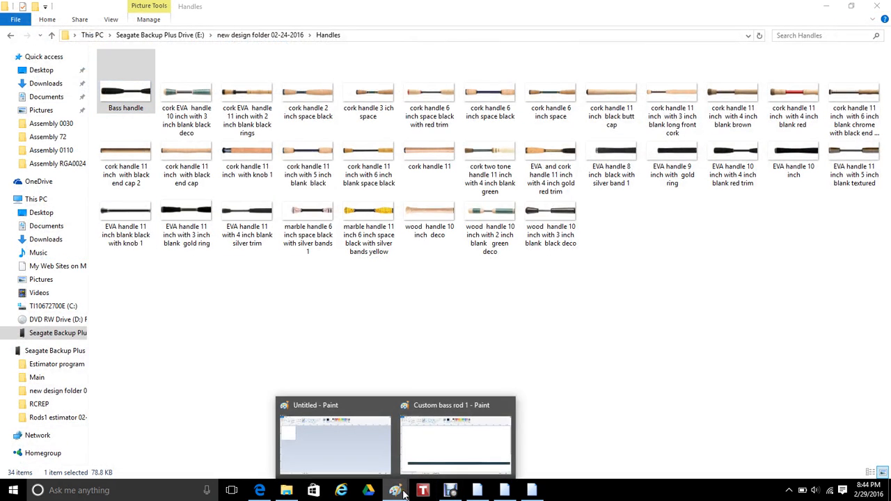
pyautogui.click(423, 451)
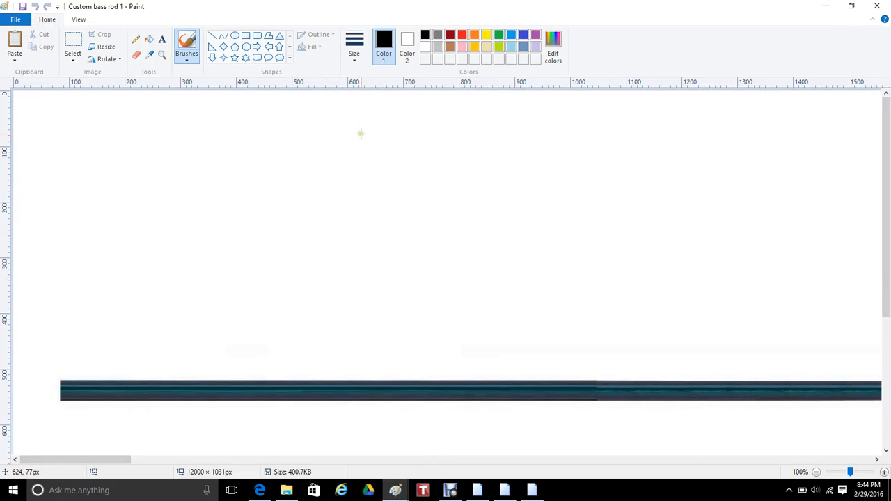
pyautogui.scroll(-5, 361, 133)
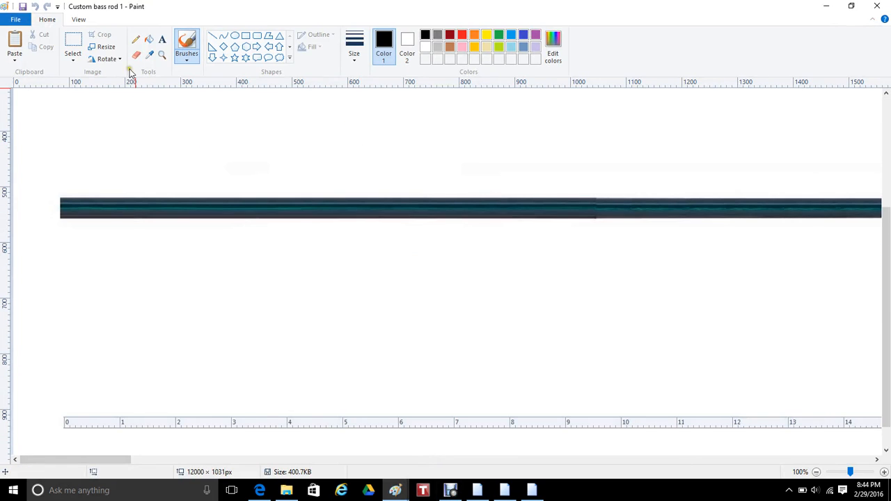
pyautogui.click(72, 39)
pyautogui.rightClick(117, 137)
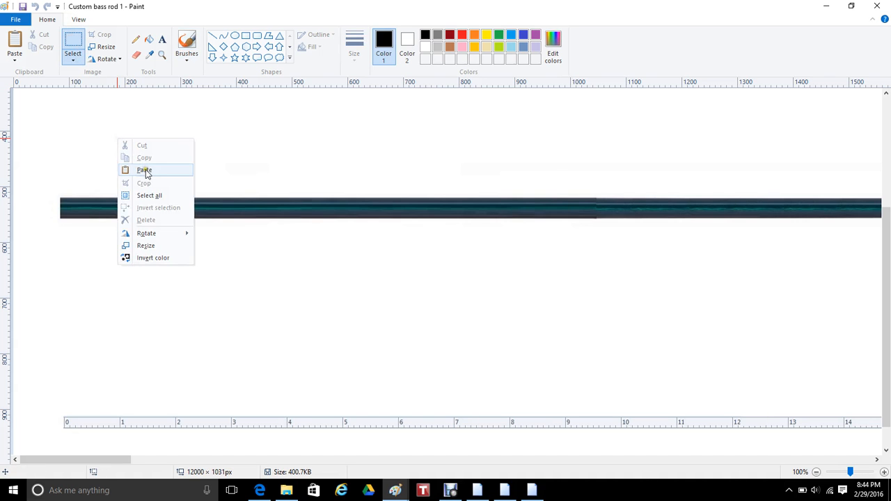
pyautogui.click(144, 171)
pyautogui.moveTo(137, 149); pyautogui.dragTo(151, 210)
pyautogui.click(356, 307)
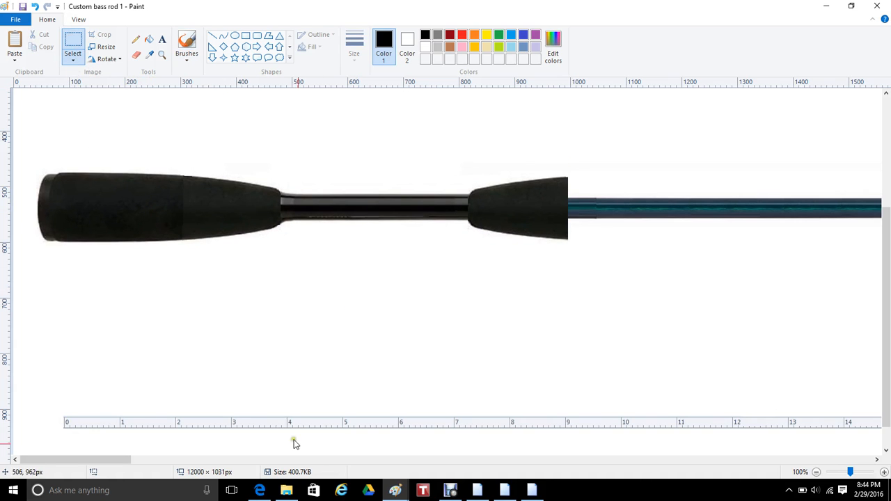
# Switch to File Explorer and open the Fuji reel seat baitcaster 3 image from the Reel Seats folder in Paint
pyautogui.click(288, 490)
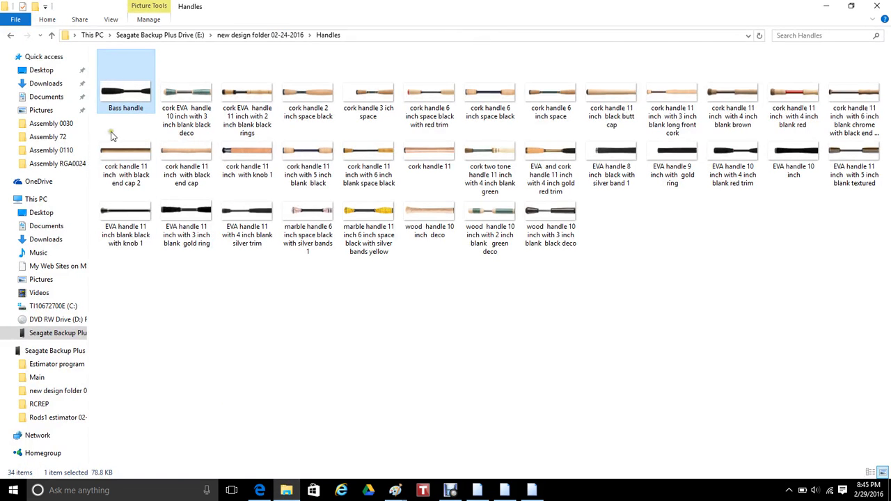
pyautogui.click(11, 35)
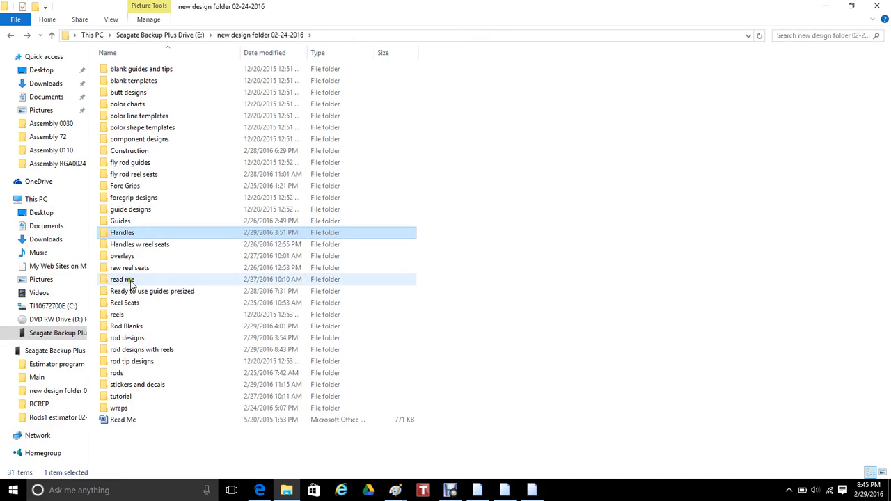
pyautogui.doubleClick(128, 302)
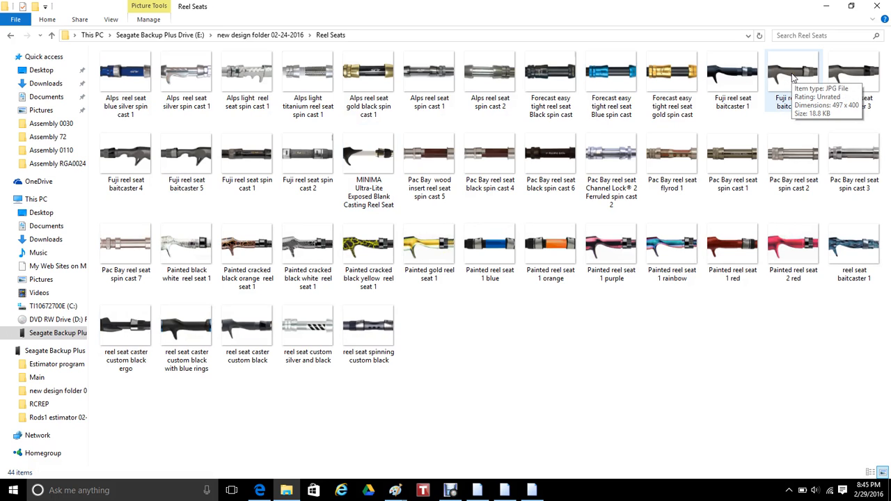
pyautogui.rightClick(851, 71)
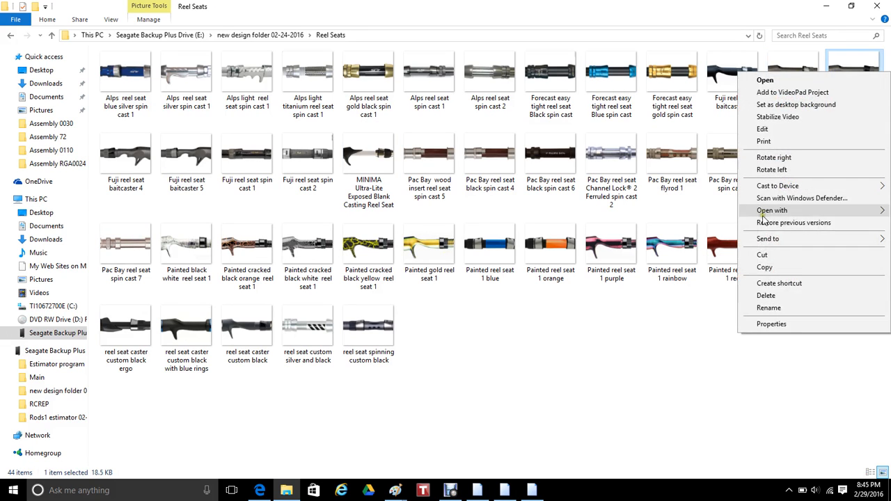
pyautogui.moveTo(768, 213)
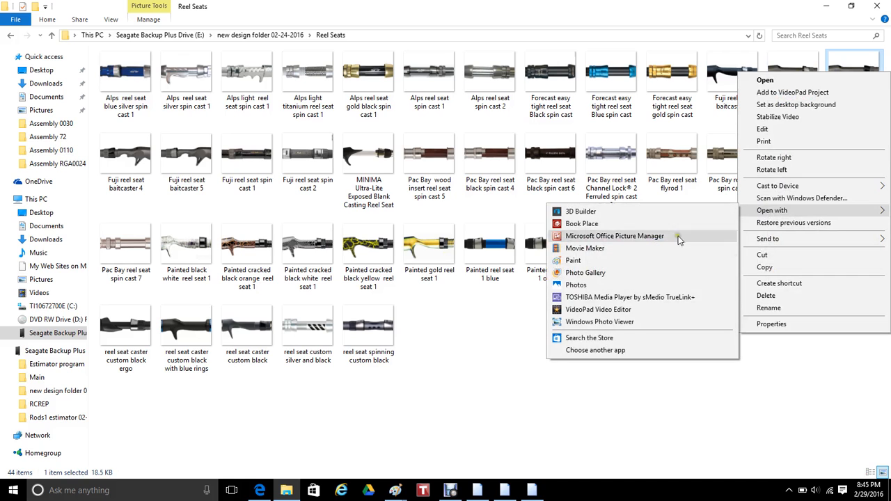
pyautogui.click(621, 261)
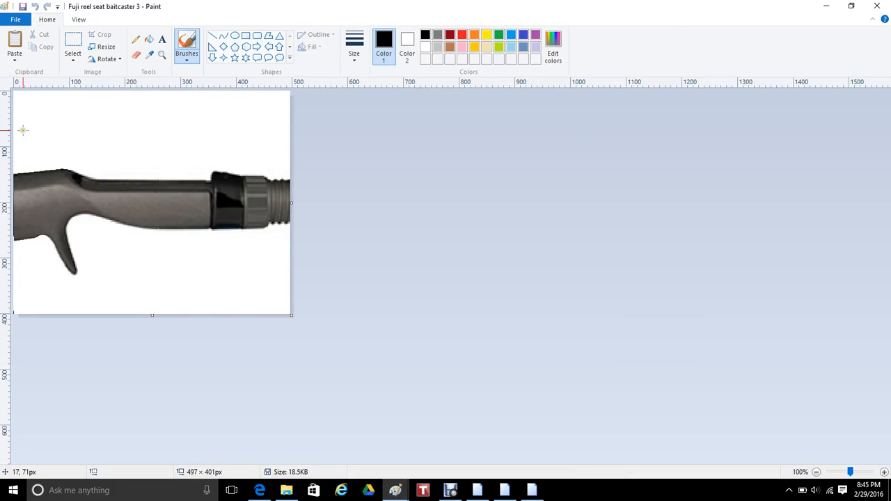
# Copy a full-width rectangular selection of about 497 × 317 px around the reel seat and close the Fuji reel seat baitcaster 3 image
pyautogui.click(73, 42)
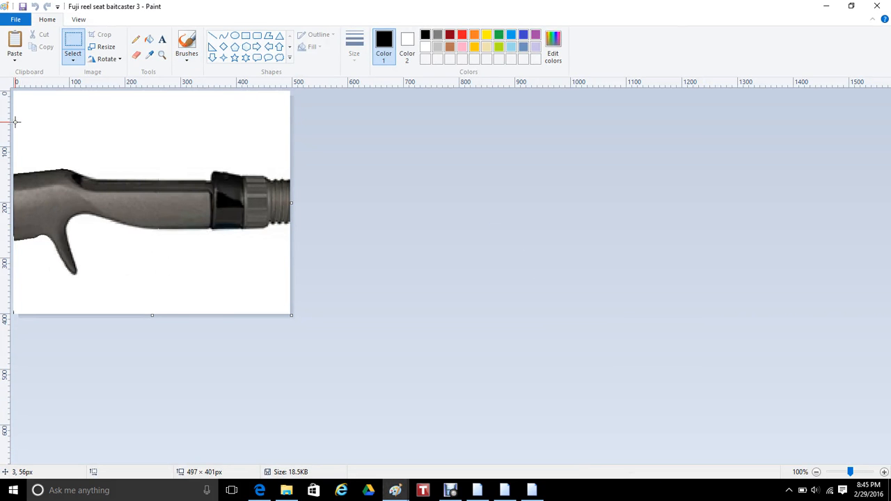
pyautogui.moveTo(14, 122); pyautogui.dragTo(302, 298)
pyautogui.rightClick(23, 174)
pyautogui.click(62, 195)
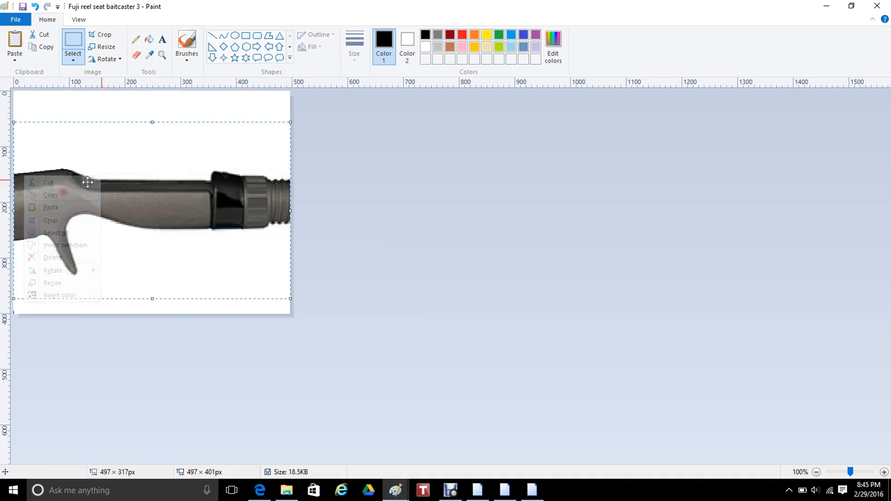
pyautogui.click(878, 6)
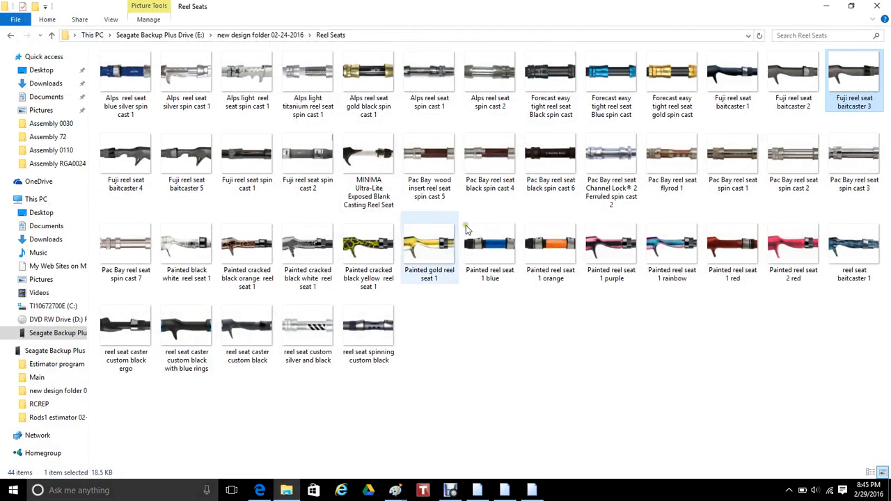
# Paste the reel seat into the Custom bass rod 1 image and place it against the handle's front end, centred on the blank
pyautogui.click(403, 476)
pyautogui.click(404, 474)
pyautogui.rightClick(332, 238)
pyautogui.click(359, 271)
pyautogui.moveTo(75, 165); pyautogui.dragTo(626, 199)
pyautogui.moveTo(626, 198); pyautogui.dragTo(627, 198)
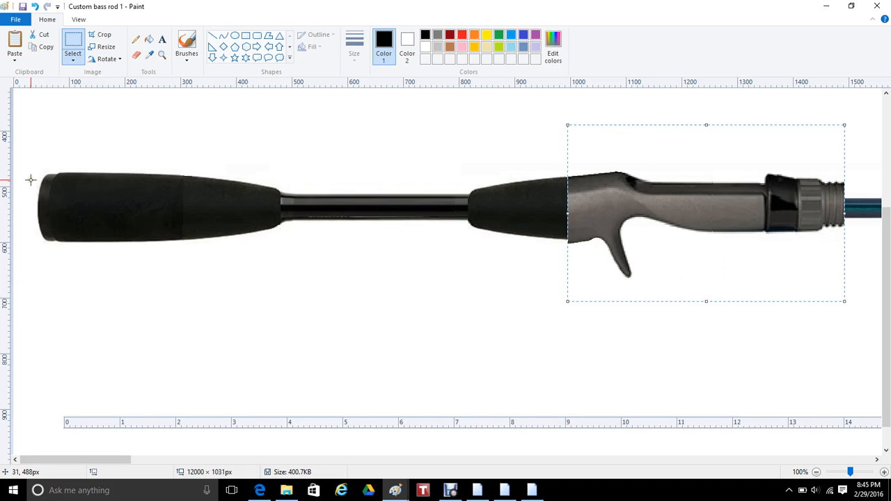
pyautogui.moveTo(635, 223); pyautogui.dragTo(663, 206)
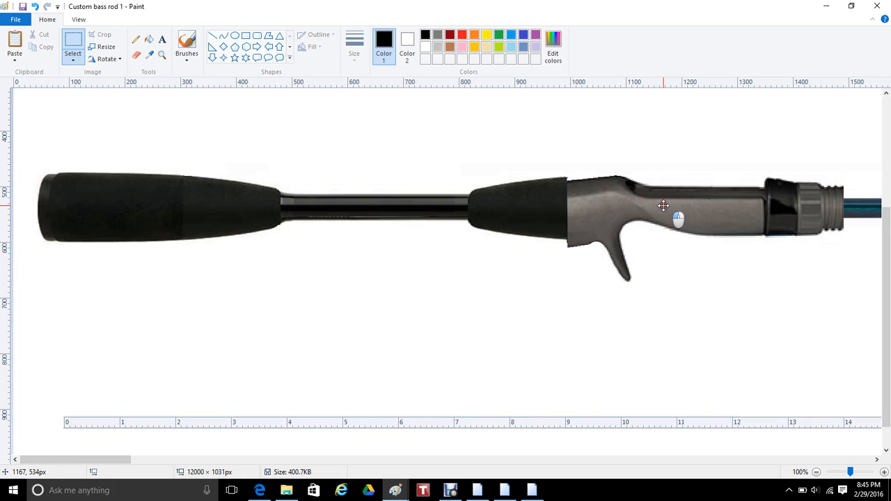
pyautogui.moveTo(663, 205); pyautogui.dragTo(663, 206)
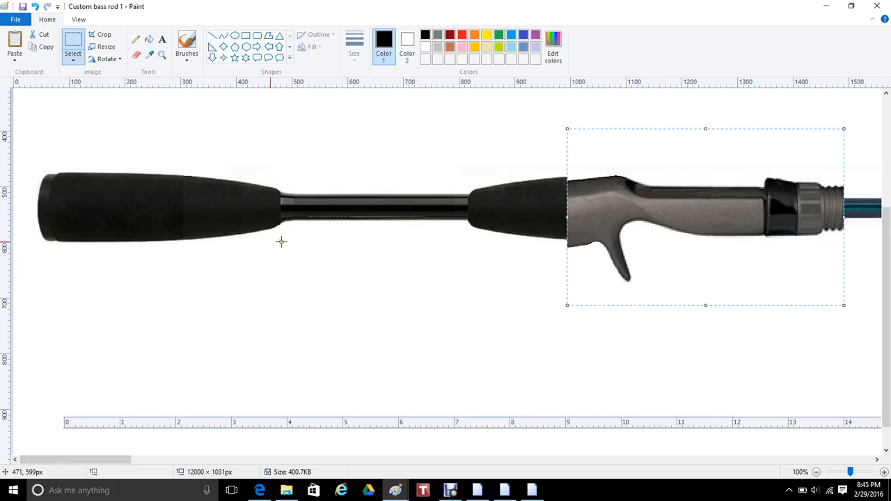
# Select the whole handle, shift it slightly down to line up with the reel seat, and stretch the selection to about 175 px tall
pyautogui.moveTo(30, 169); pyautogui.dragTo(567, 260)
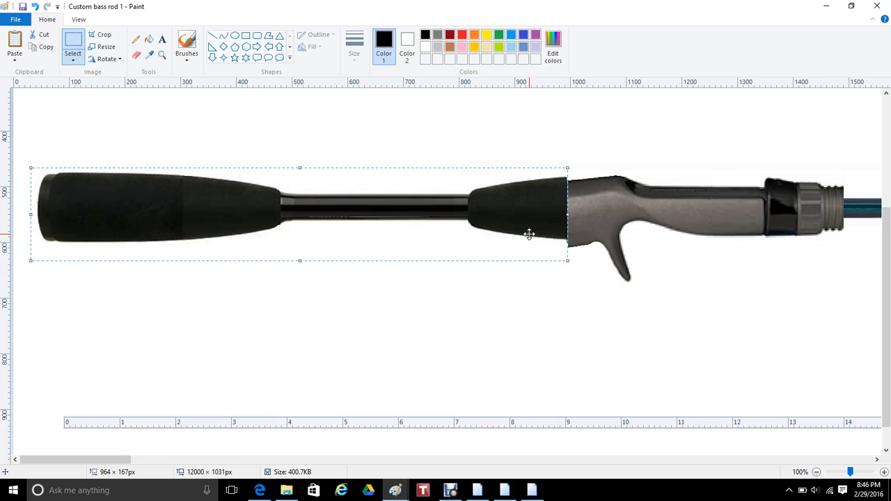
pyautogui.moveTo(529, 234); pyautogui.dragTo(529, 237)
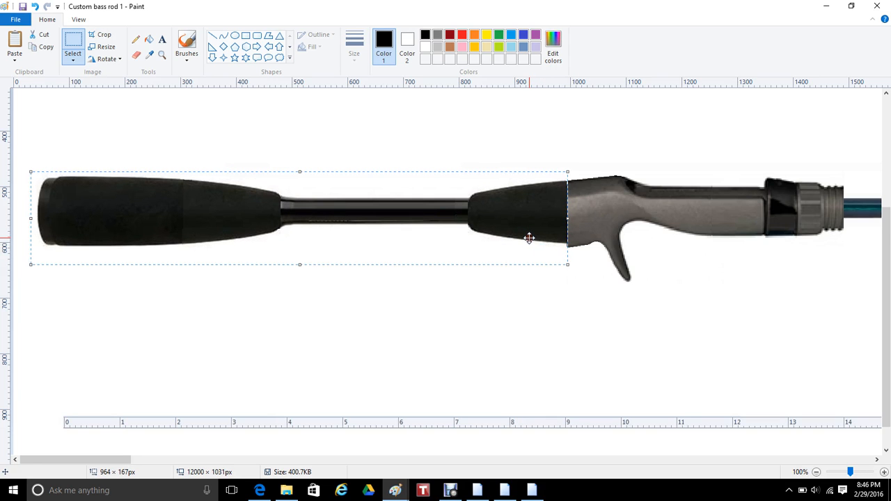
pyautogui.moveTo(301, 266); pyautogui.dragTo(301, 269)
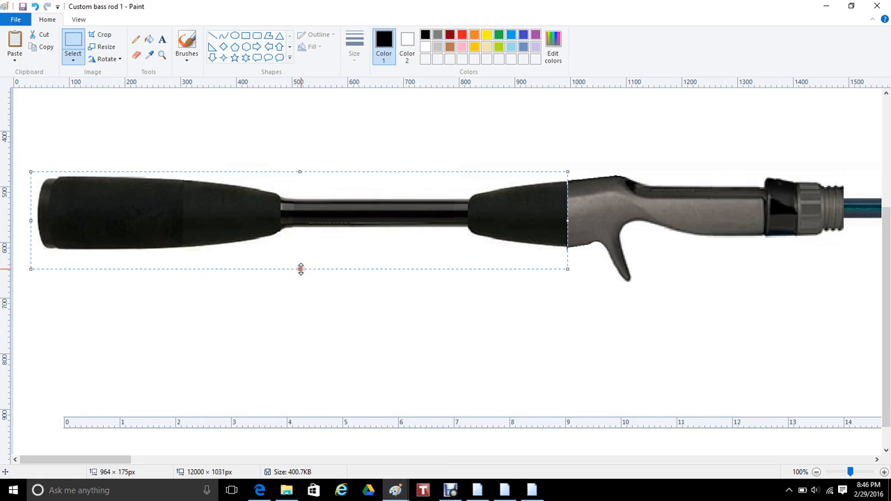
pyautogui.click(553, 139)
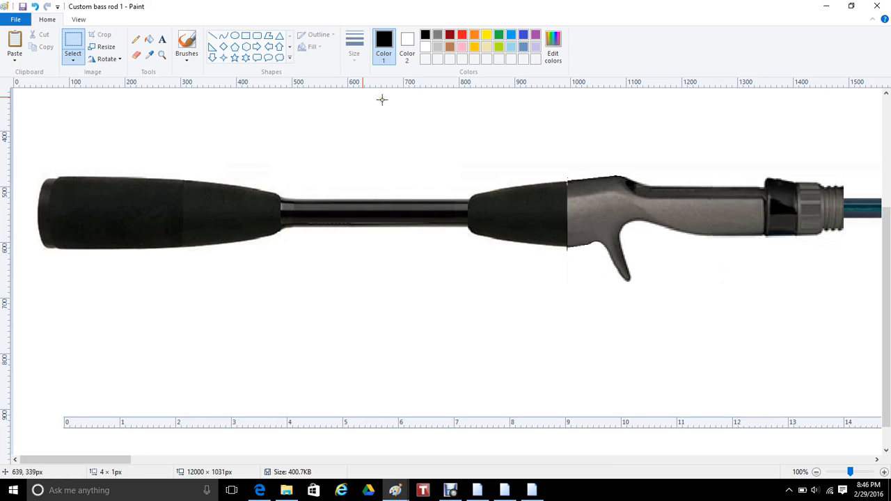
# Copy a 4 × 18 px strip of the handle's upper edge and paste it over the gap at the joint with the reel seat
pyautogui.click(163, 54)
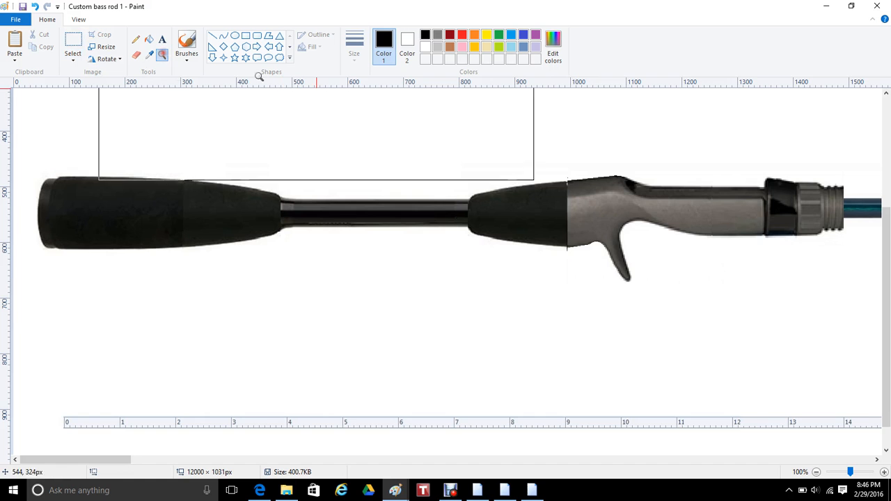
pyautogui.click(595, 203)
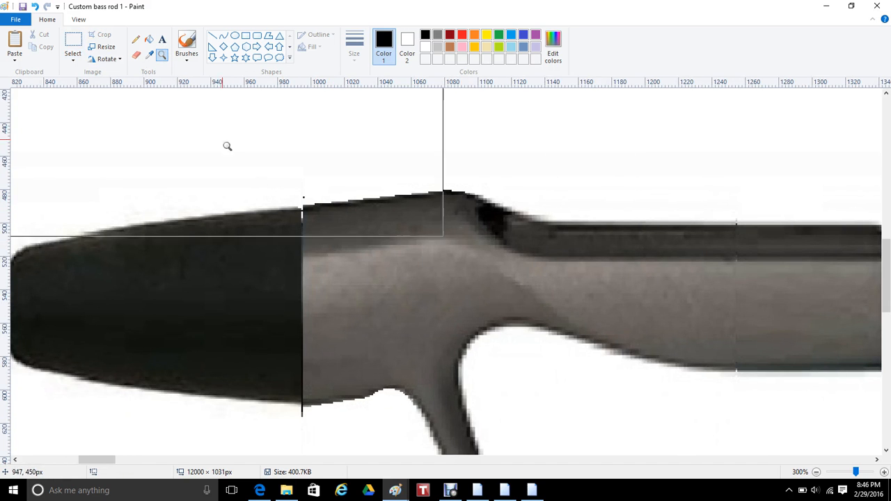
pyautogui.click(74, 43)
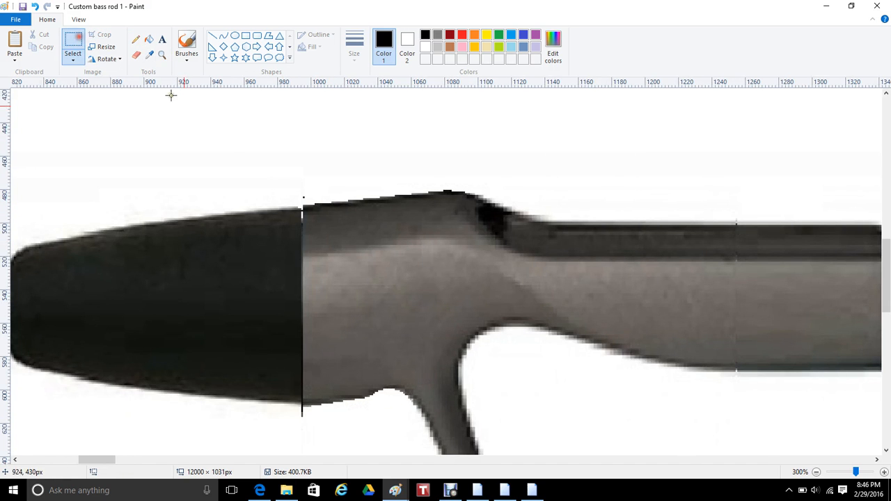
pyautogui.moveTo(286, 199); pyautogui.dragTo(293, 229)
pyautogui.rightClick(291, 222)
pyautogui.click(314, 241)
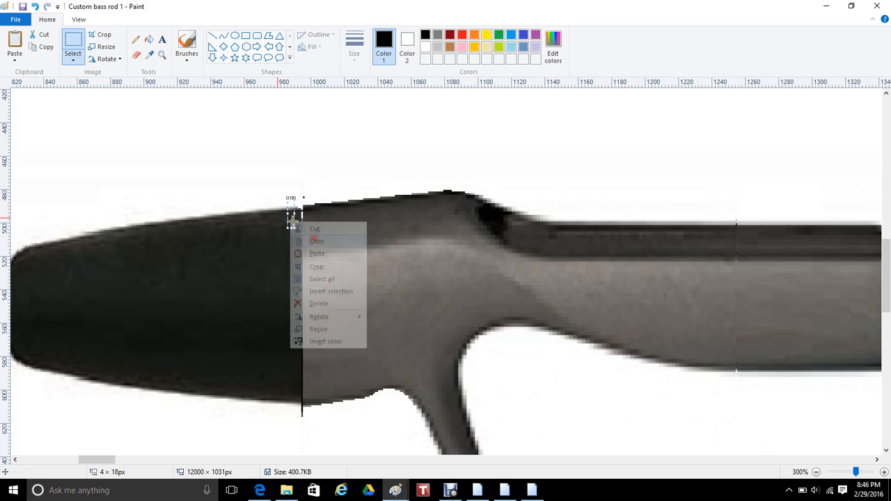
pyautogui.rightClick(218, 149)
pyautogui.click(259, 180)
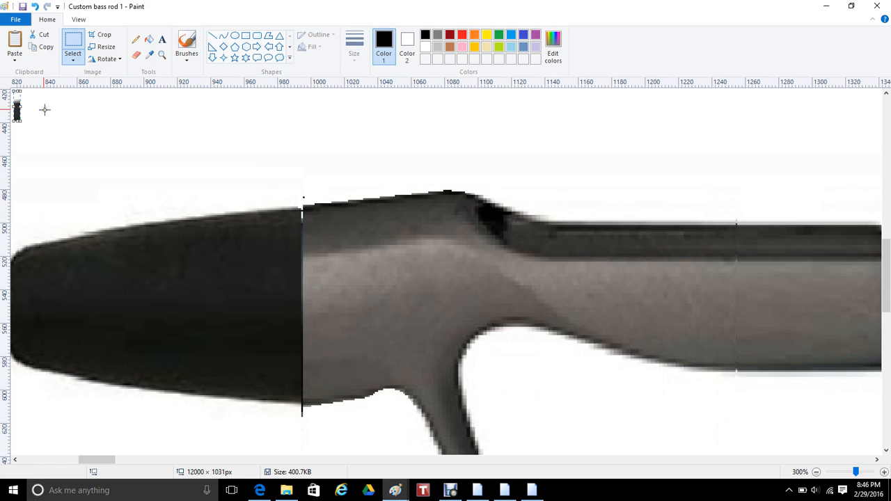
pyautogui.moveTo(18, 95); pyautogui.dragTo(304, 201)
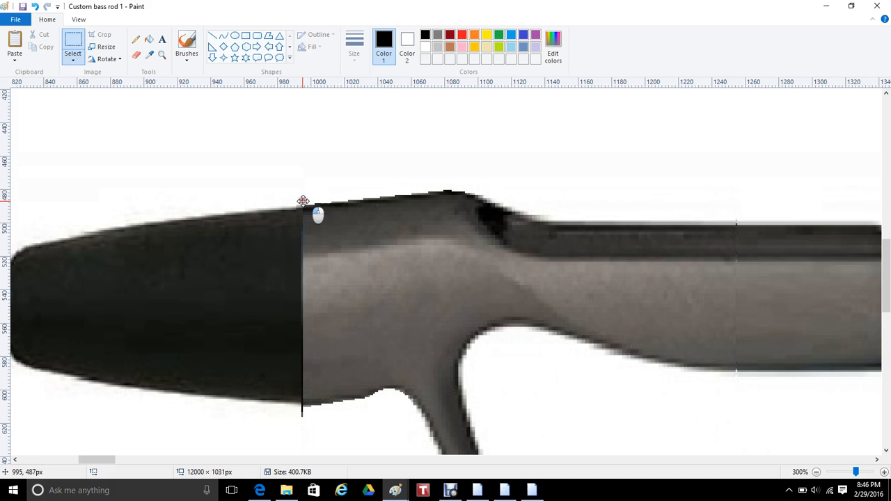
pyautogui.click(334, 142)
# Erase the stray black marks below and above the handle and reel seat joint, and return the zoom to 100%
pyautogui.click(136, 54)
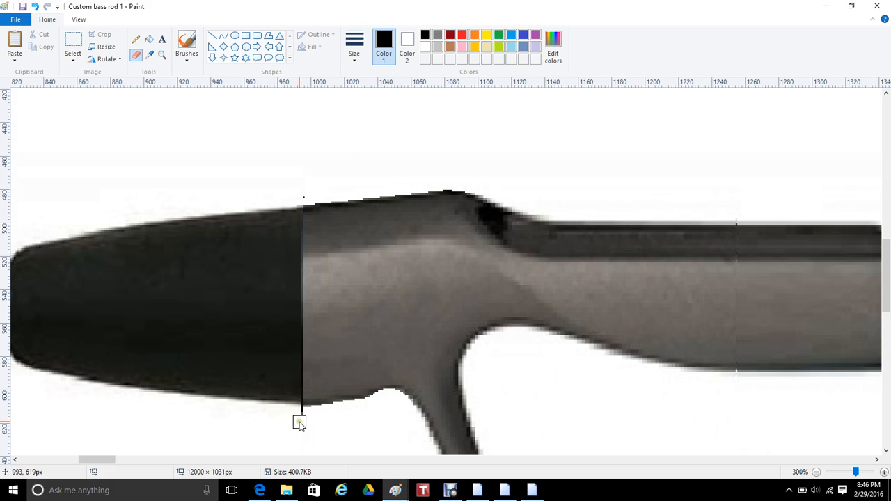
pyautogui.moveTo(307, 416); pyautogui.dragTo(307, 413)
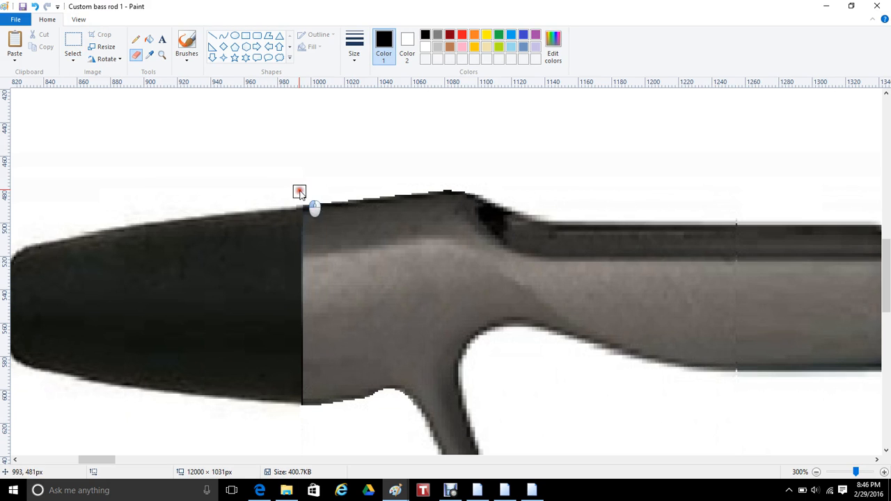
pyautogui.click(79, 20)
pyautogui.click(63, 43)
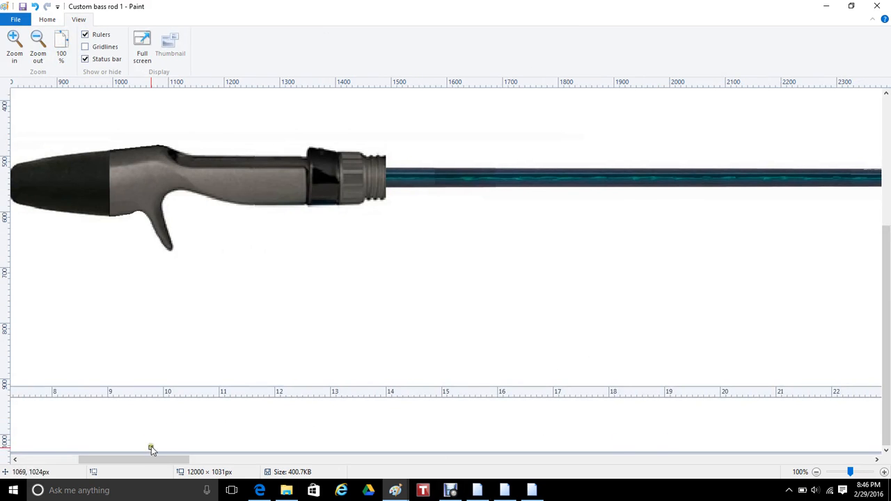
# Copy a selection of about 358 × 153 px around the tapered front portion of the rear grip
pyautogui.moveTo(159, 459); pyautogui.dragTo(118, 445)
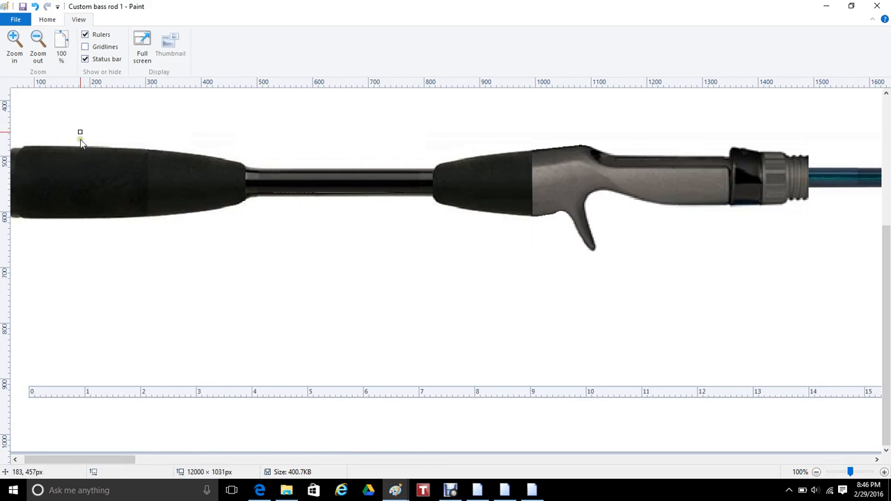
pyautogui.click(49, 21)
pyautogui.click(72, 43)
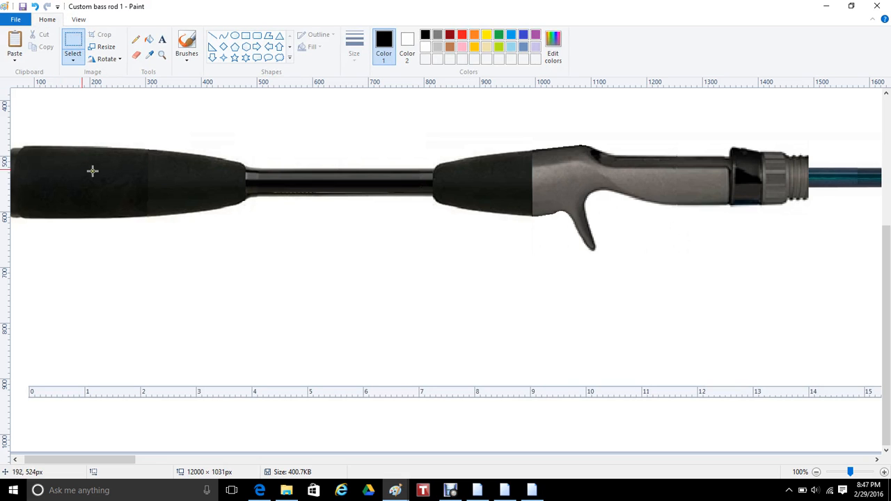
pyautogui.moveTo(60, 143); pyautogui.dragTo(259, 226)
pyautogui.rightClick(184, 176)
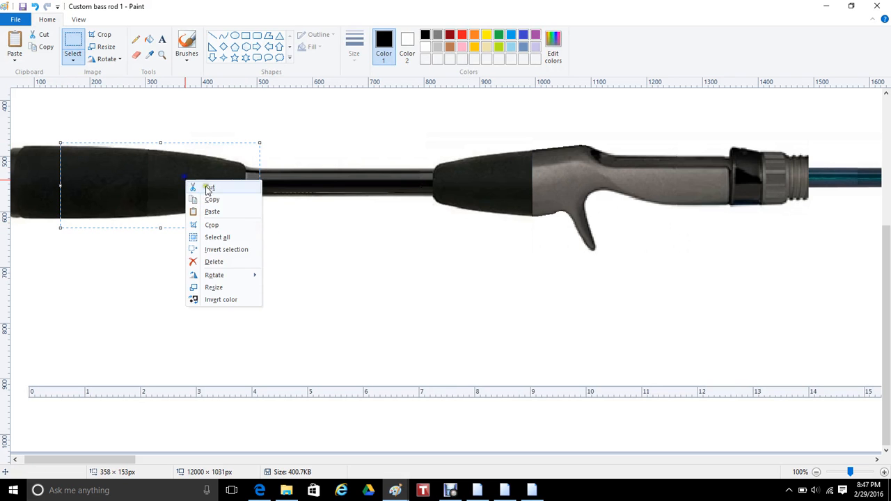
pyautogui.click(230, 200)
# Paste the grip section as a foregrip directly in front of the reel seat's threaded end, centred on the blank
pyautogui.moveTo(131, 459); pyautogui.dragTo(197, 459)
pyautogui.rightClick(200, 274)
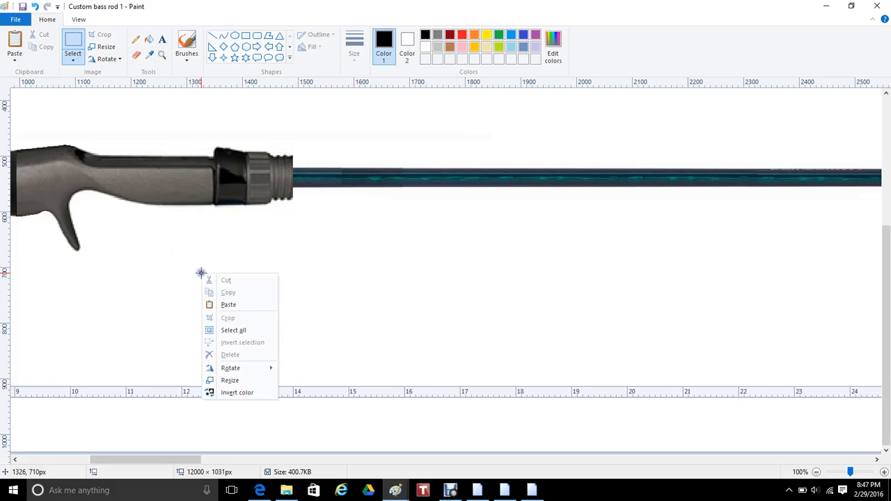
pyautogui.click(232, 303)
pyautogui.moveTo(58, 130); pyautogui.dragTo(335, 177)
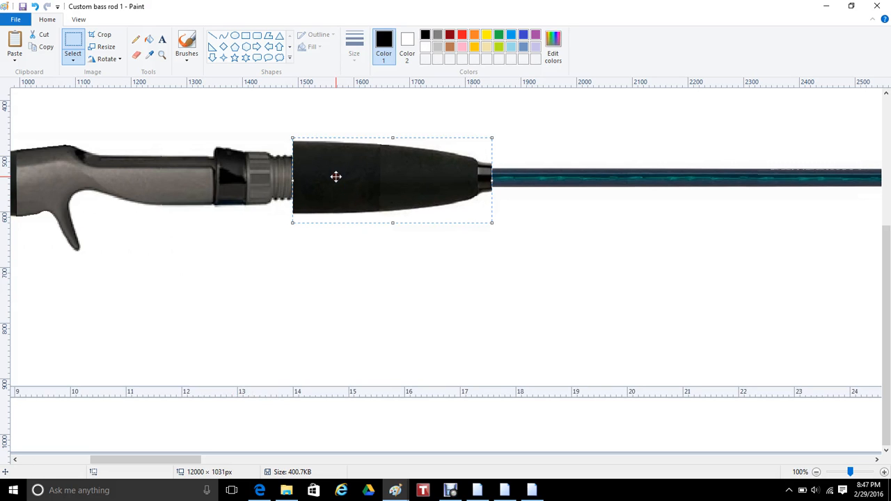
pyautogui.click(211, 36)
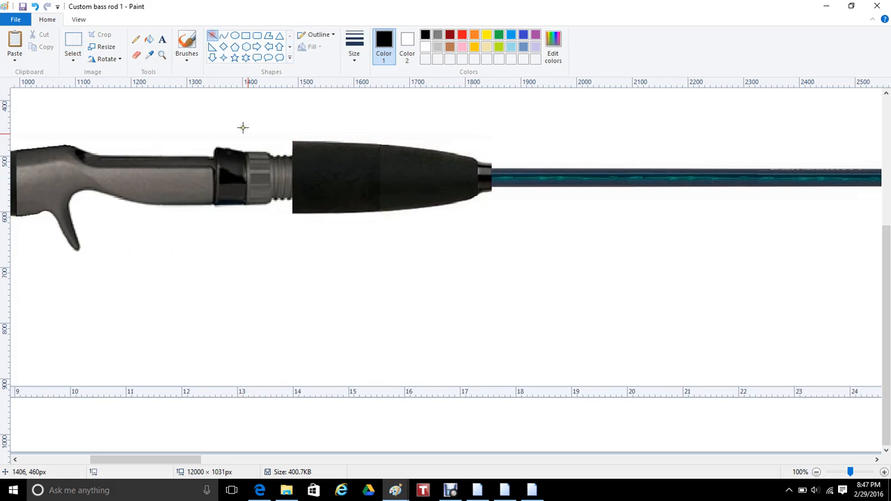
pyautogui.click(274, 208)
pyautogui.moveTo(274, 207); pyautogui.dragTo(334, 225)
pyautogui.click(231, 112)
pyautogui.moveTo(273, 148); pyautogui.dragTo(326, 130)
pyautogui.click(393, 284)
pyautogui.click(455, 286)
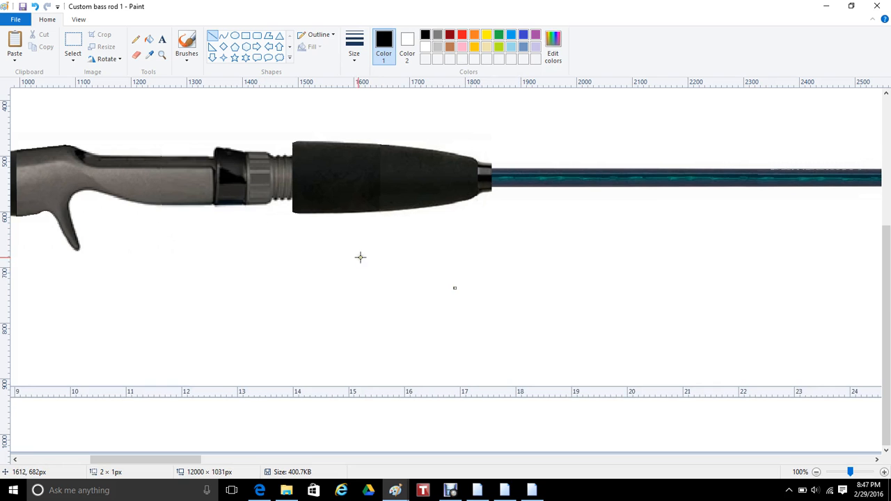
# Switch to File Explorer and open the Ready to use guides presized folder inside new design folder 02-24-2016
pyautogui.click(280, 484)
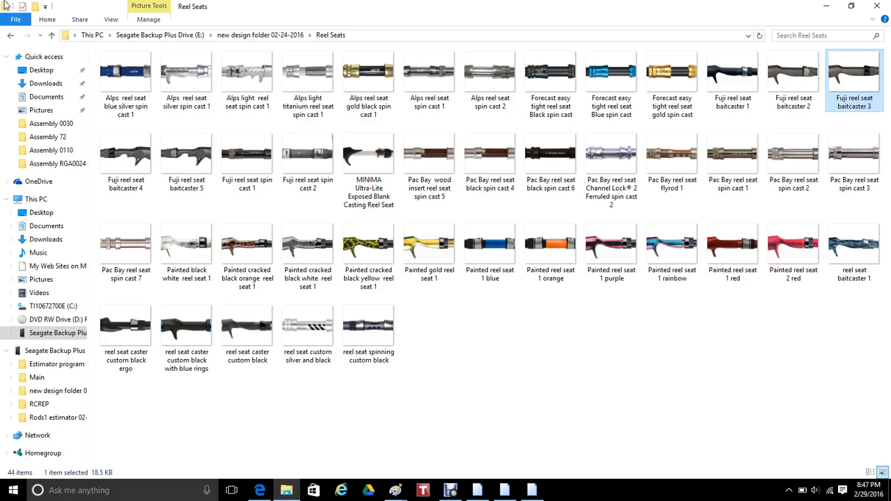
pyautogui.click(10, 35)
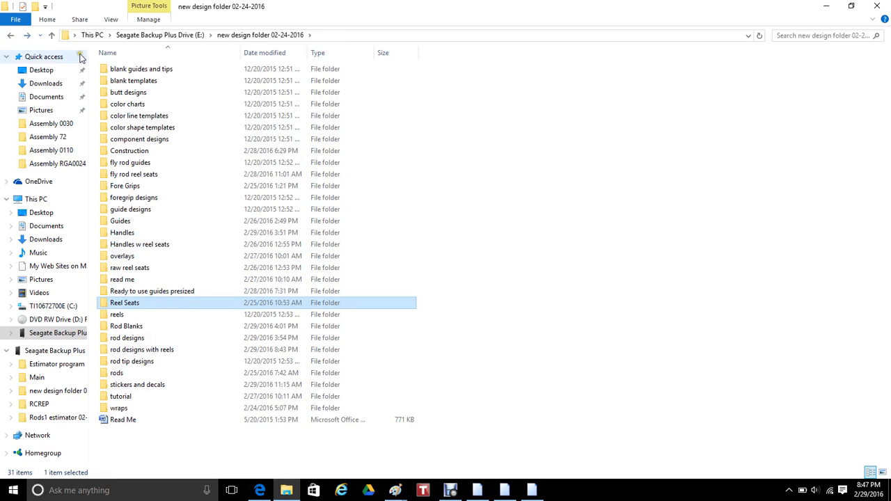
pyautogui.doubleClick(155, 292)
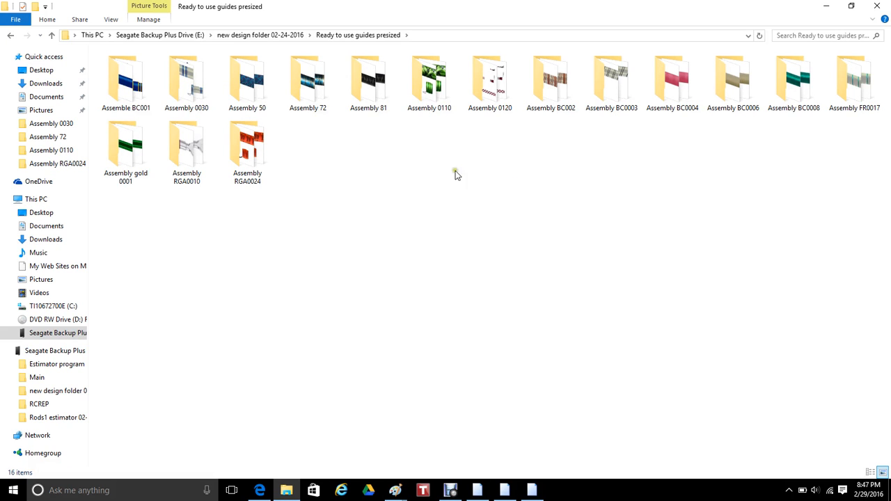
# Open the Assembly 72 folder, view the Hook keeper and wrap from assembly 72 picture in Paint, and close the picture
pyautogui.doubleClick(314, 91)
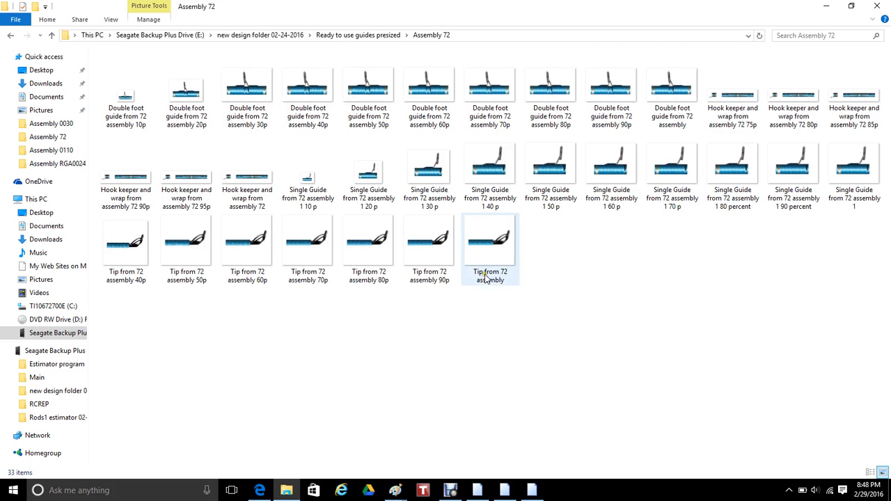
pyautogui.rightClick(246, 182)
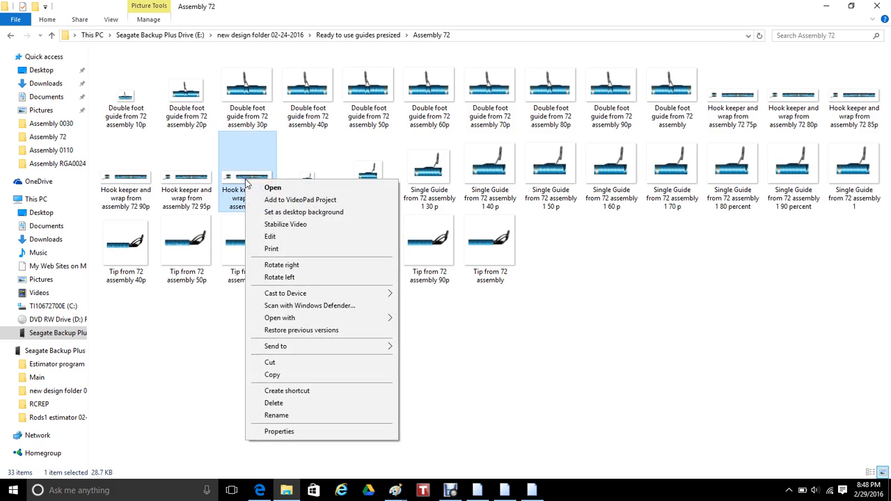
pyautogui.moveTo(285, 318)
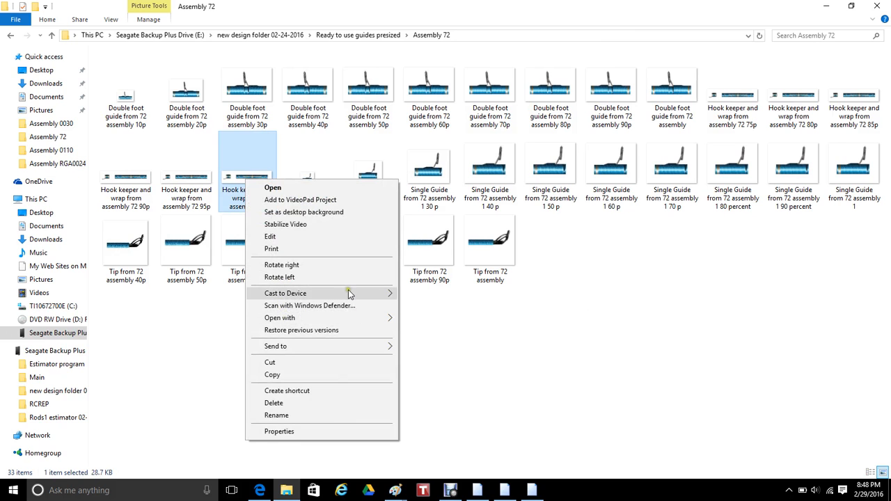
pyautogui.moveTo(352, 320)
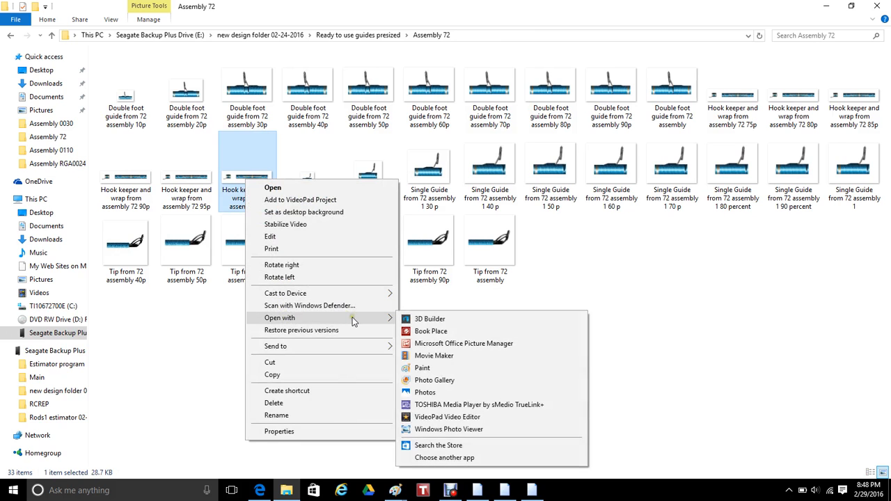
pyautogui.click(423, 368)
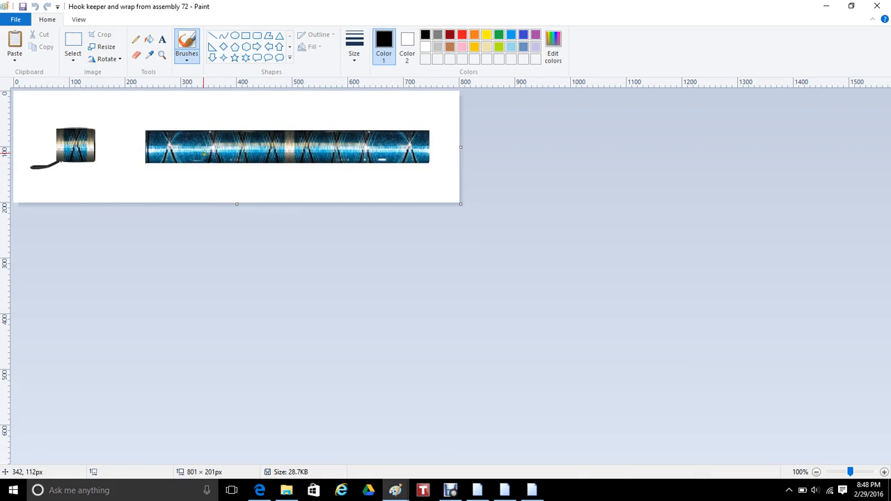
pyautogui.click(876, 8)
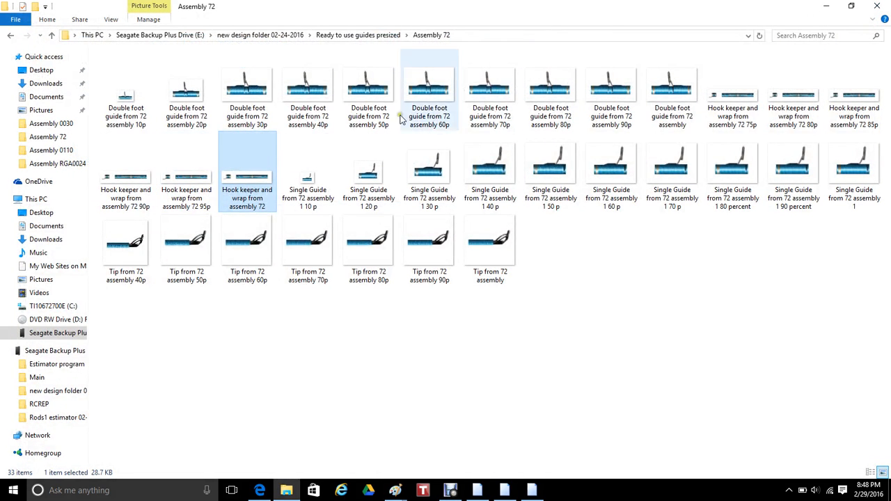
# Open the picture Hook keeper and wrap from assembly 72 75p in Paint
pyautogui.click(738, 89)
pyautogui.rightClick(737, 89)
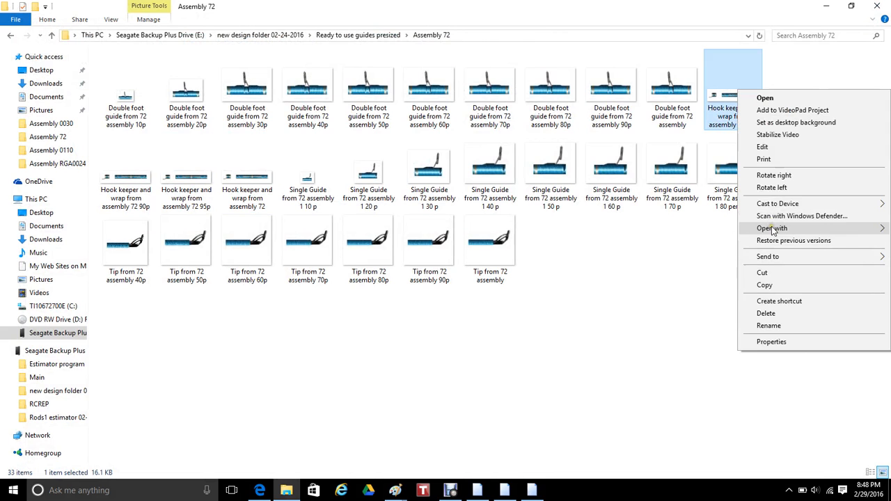
pyautogui.moveTo(765, 228)
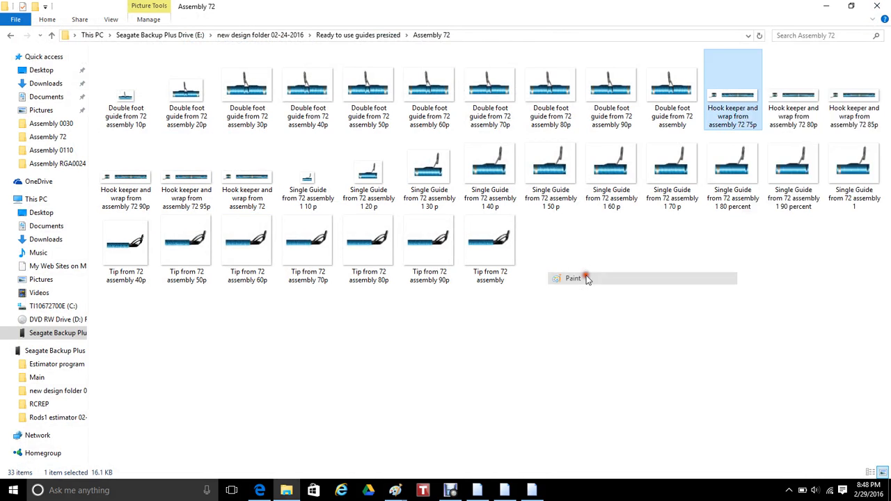
pyautogui.click(584, 278)
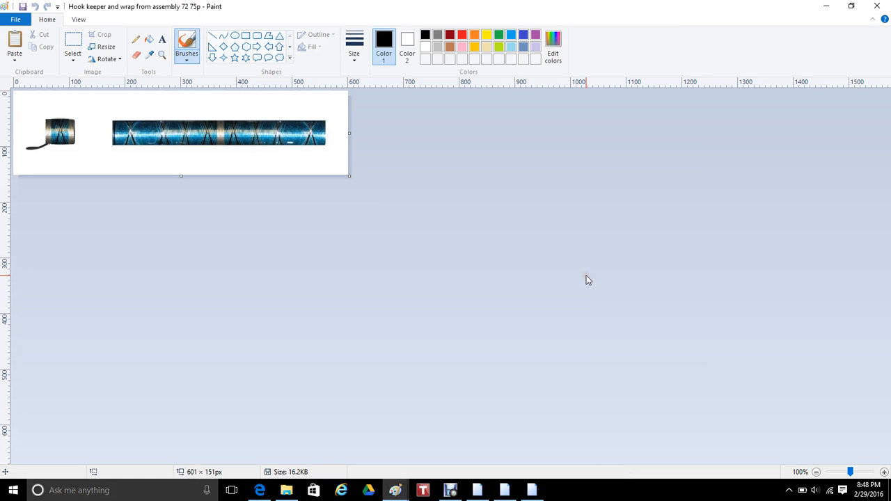
# Copy a selection of about 560 × 111 px containing both the hook keeper and the wrap, and minimize the picture
pyautogui.click(72, 43)
pyautogui.moveTo(23, 98); pyautogui.dragTo(335, 158)
pyautogui.rightClick(281, 129)
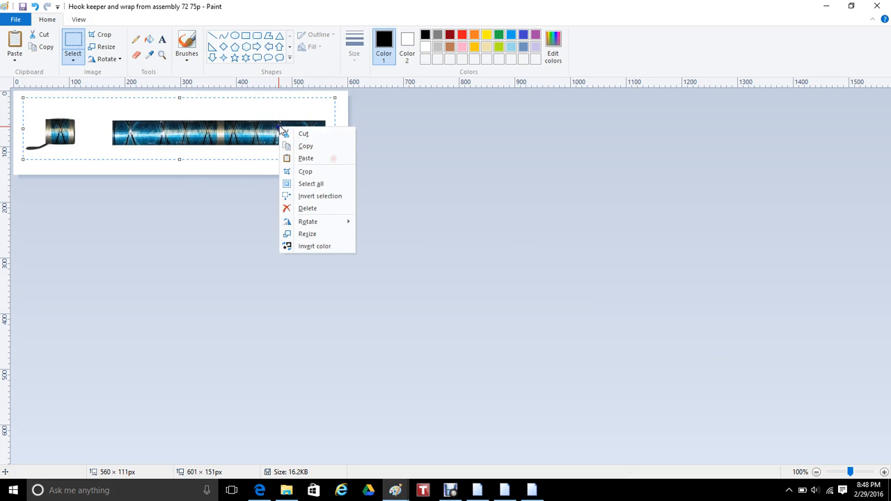
pyautogui.click(313, 147)
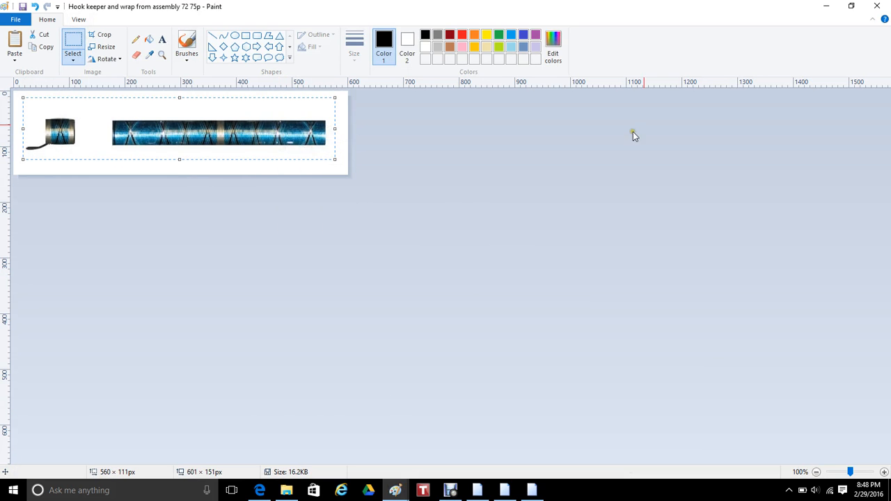
pyautogui.click(826, 6)
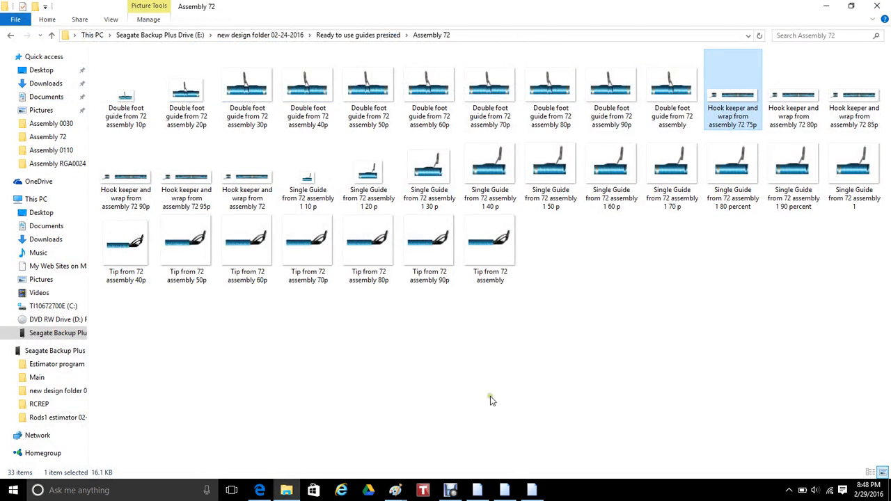
# Paste the hook keeper and wrap into Custom bass rod 1 below the blank ahead of the foregrip, and erase the stray black dot
pyautogui.click(395, 490)
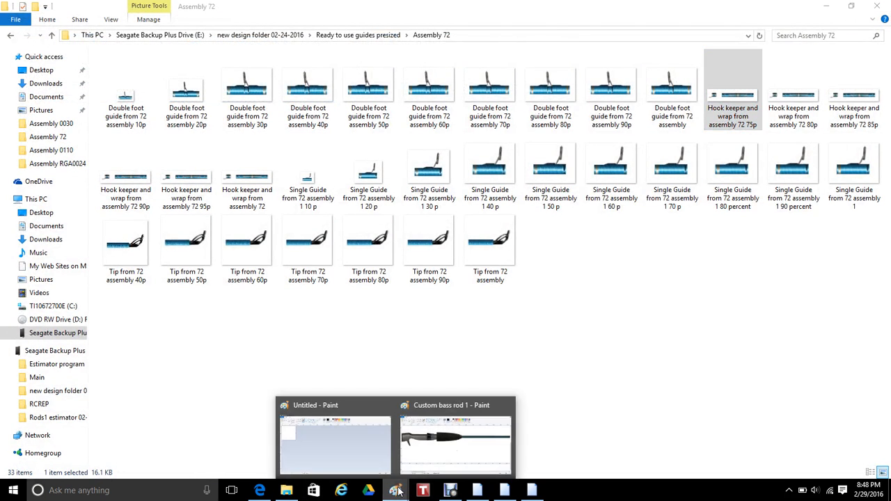
pyautogui.click(431, 457)
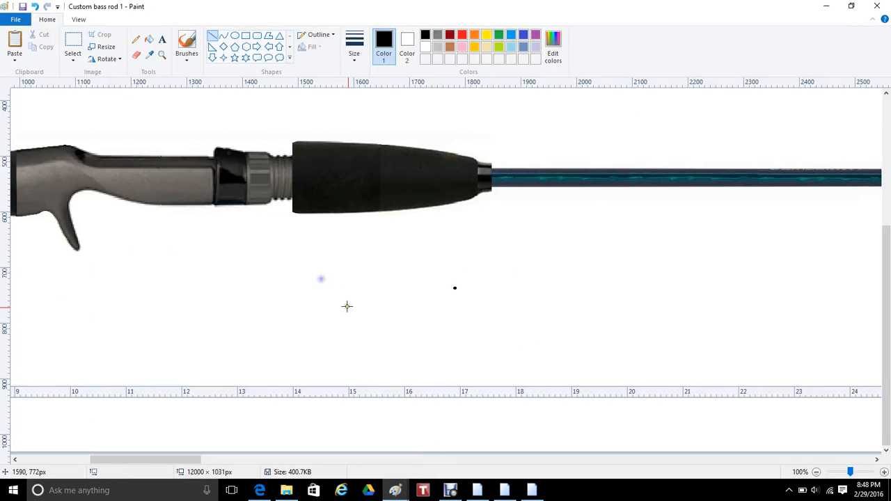
pyautogui.click(72, 42)
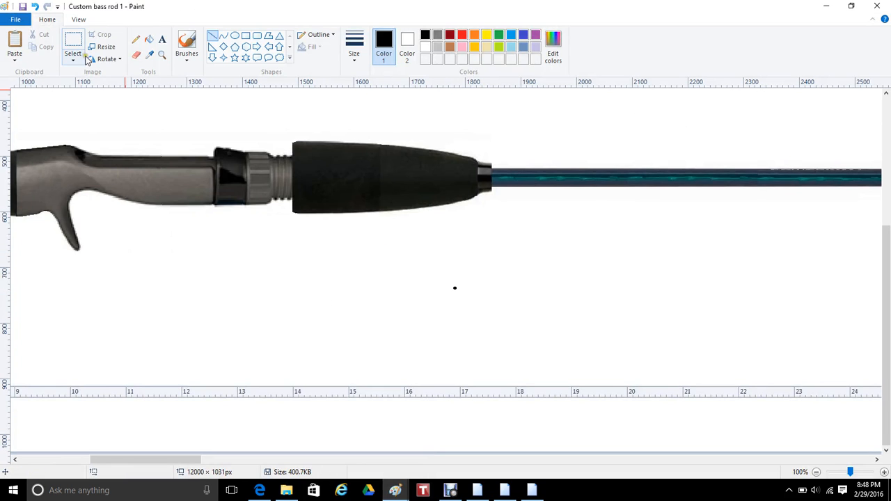
pyautogui.rightClick(308, 272)
pyautogui.click(358, 309)
pyautogui.moveTo(183, 149); pyautogui.dragTo(681, 251)
pyautogui.click(383, 296)
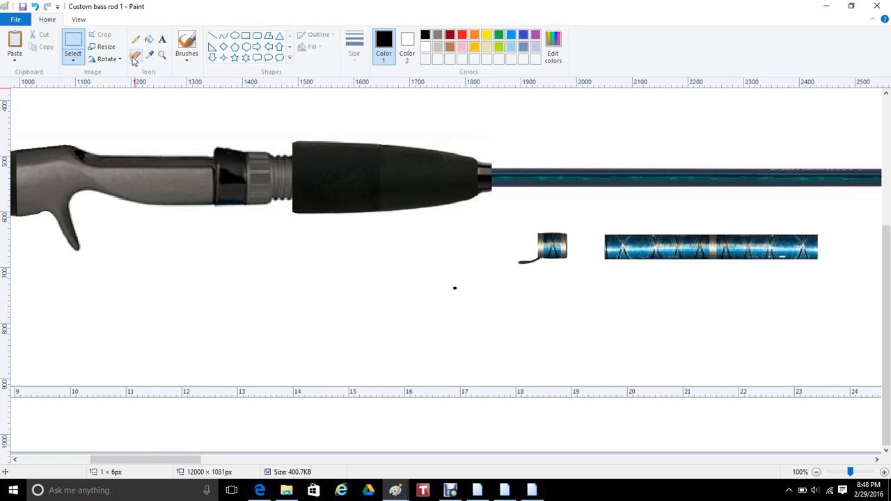
pyautogui.click(135, 56)
pyautogui.click(453, 287)
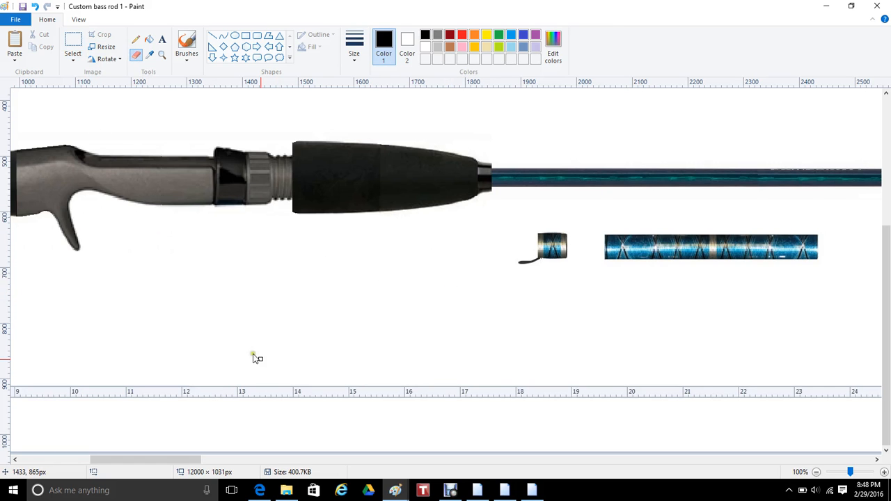
# Select the hook keeper with a frame of about 118 × 104 px, shrink its height to about 89 px, and shift it slightly down
pyautogui.moveTo(204, 461); pyautogui.dragTo(236, 462)
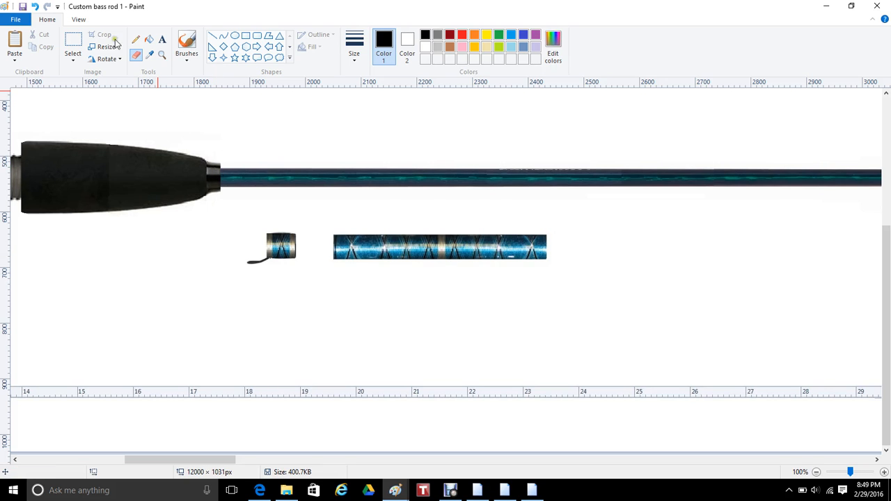
pyautogui.click(73, 41)
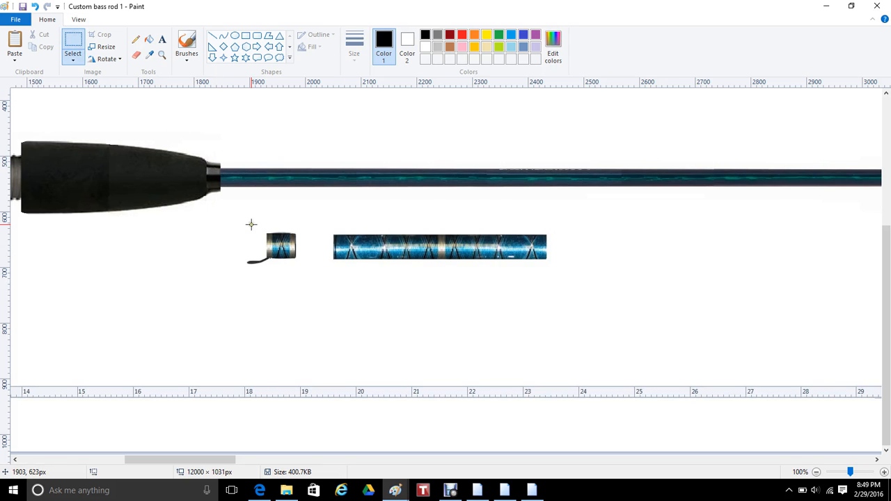
pyautogui.moveTo(240, 225); pyautogui.dragTo(286, 243)
pyautogui.moveTo(305, 282); pyautogui.dragTo(305, 282)
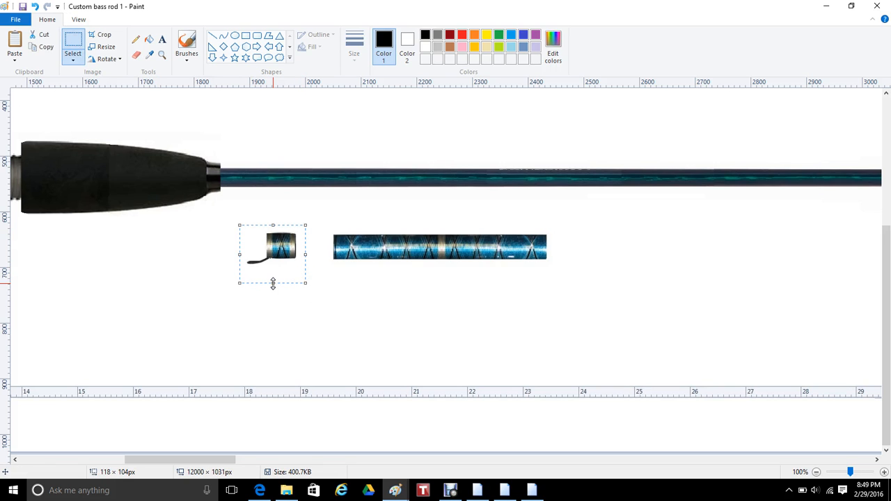
pyautogui.moveTo(272, 283); pyautogui.dragTo(273, 275)
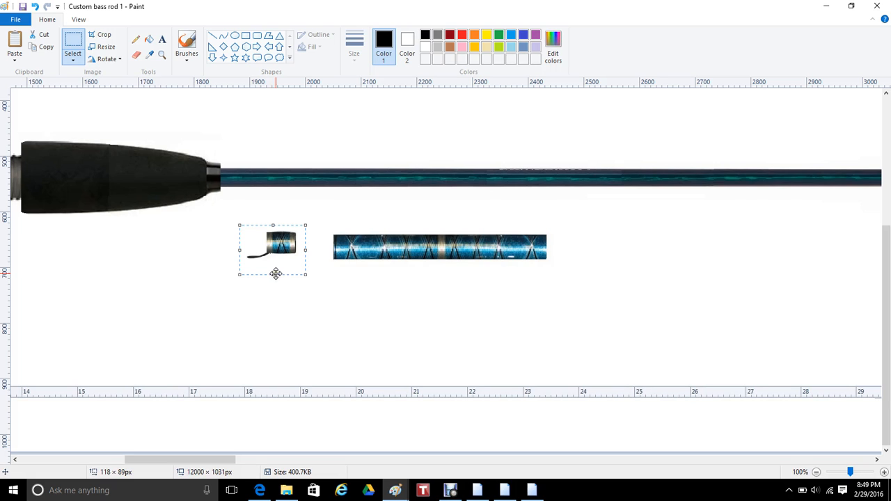
pyautogui.moveTo(281, 262); pyautogui.dragTo(277, 281)
pyautogui.click(332, 307)
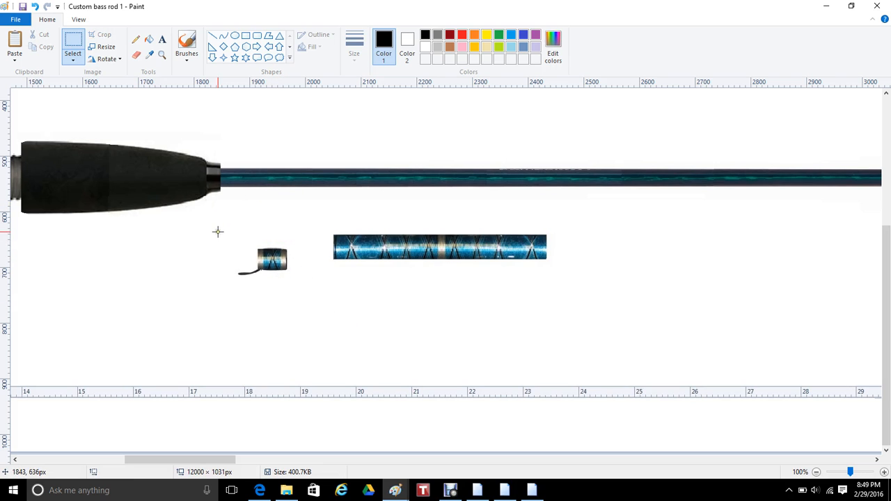
# Cut away the edge areas at both ends of the hook keeper's wrapped band
pyautogui.moveTo(197, 234); pyautogui.dragTo(258, 269)
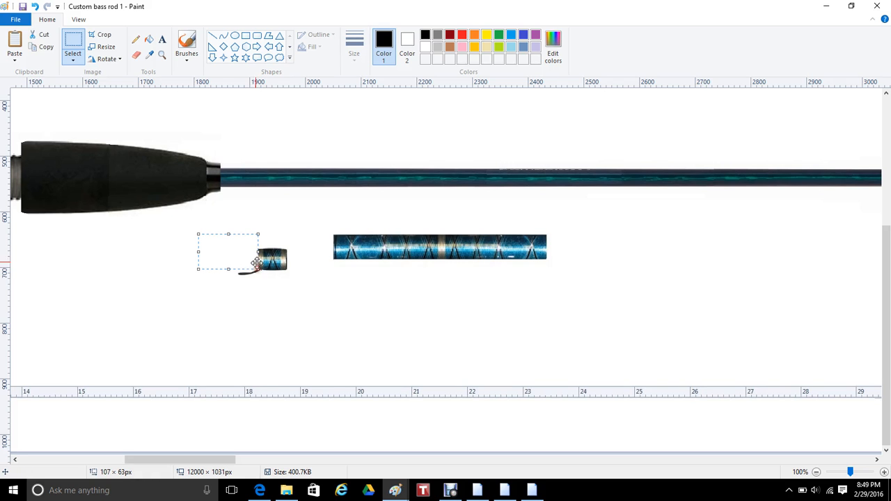
pyautogui.rightClick(259, 263)
pyautogui.click(281, 265)
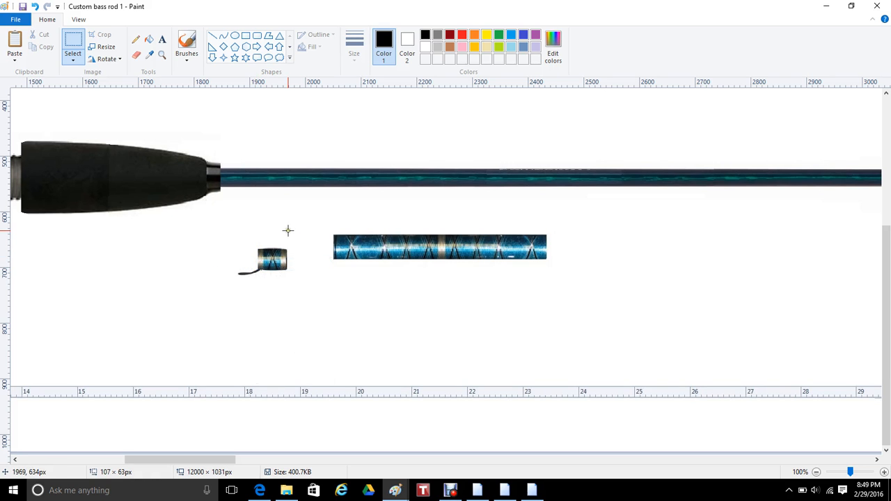
pyautogui.moveTo(285, 230); pyautogui.dragTo(310, 304)
pyautogui.rightClick(299, 284)
pyautogui.click(322, 290)
# Move the hook keeper onto the blank just in front of the foregrip, and cut the strip directly above it
pyautogui.moveTo(231, 245); pyautogui.dragTo(297, 207)
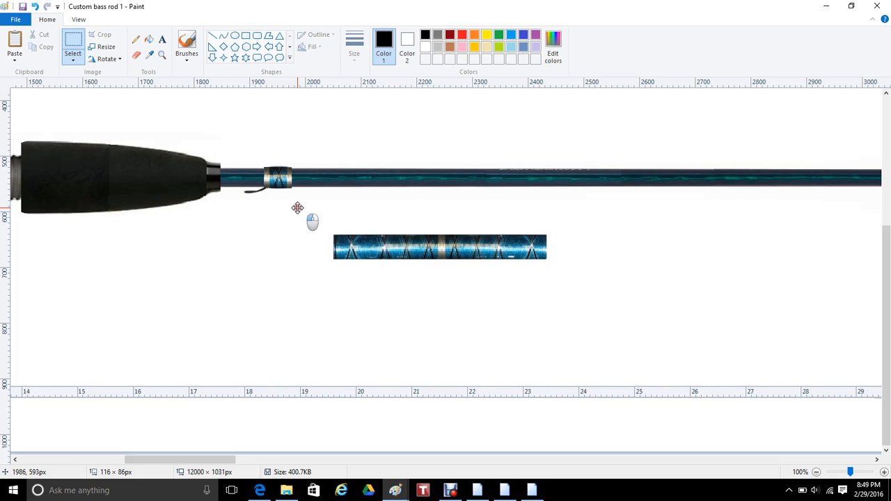
pyautogui.click(293, 258)
pyautogui.moveTo(253, 135); pyautogui.dragTo(313, 164)
pyautogui.rightClick(304, 156)
pyautogui.click(320, 161)
# Move the long blue wrap farther along below the blank and cut away the edge areas at both of its ends
pyautogui.moveTo(329, 234)
pyautogui.mouseDown()
pyautogui.moveTo(487, 278)
pyautogui.moveTo(567, 270)
pyautogui.mouseUp()
pyautogui.moveTo(434, 263); pyautogui.dragTo(604, 264)
pyautogui.click(753, 258)
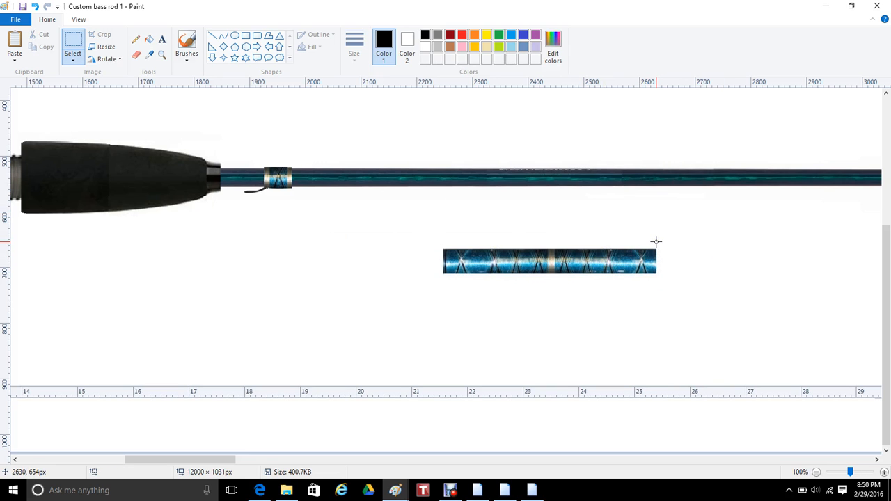
pyautogui.moveTo(655, 241); pyautogui.dragTo(670, 291)
pyautogui.rightClick(666, 268)
pyautogui.click(680, 272)
pyautogui.moveTo(411, 234); pyautogui.dragTo(441, 288)
pyautogui.rightClick(427, 274)
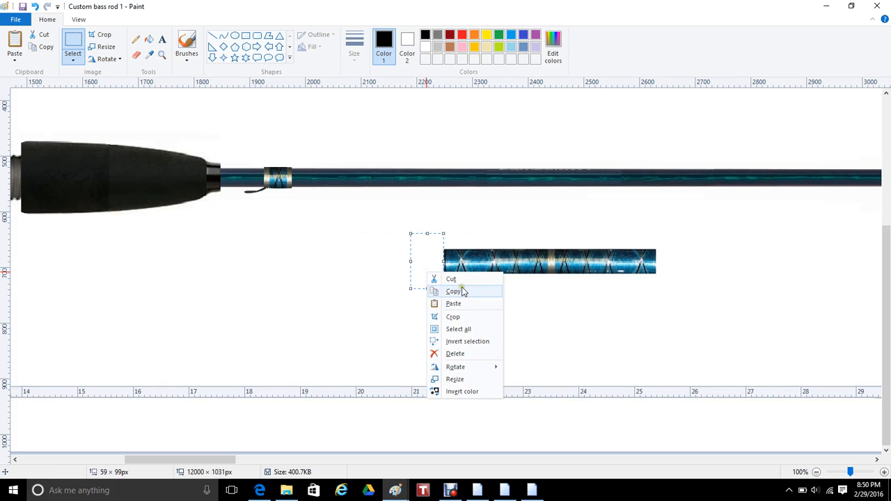
pyautogui.click(451, 279)
# Place the long wrap on the blank ahead of the hook keeper and squash its selection to about 457 × 91 px to match the blank's thickness
pyautogui.moveTo(426, 235); pyautogui.dragTo(648, 210)
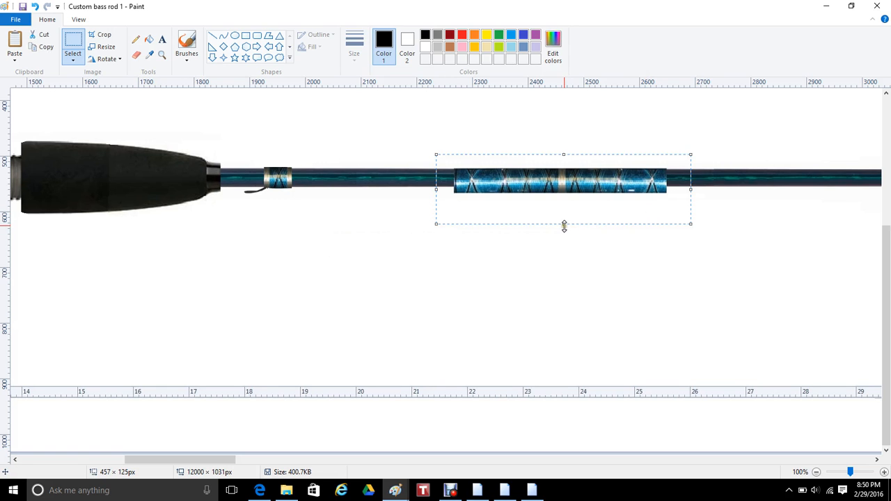
pyautogui.moveTo(564, 224); pyautogui.dragTo(551, 183)
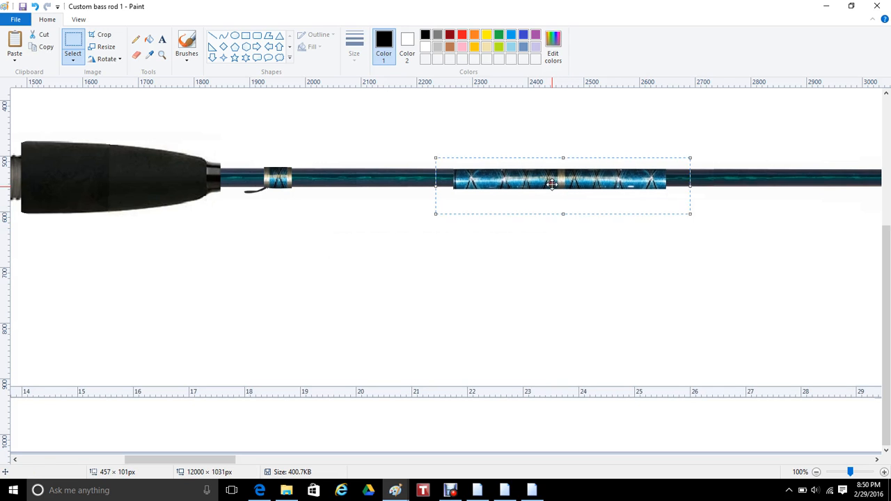
pyautogui.moveTo(563, 217); pyautogui.dragTo(563, 209)
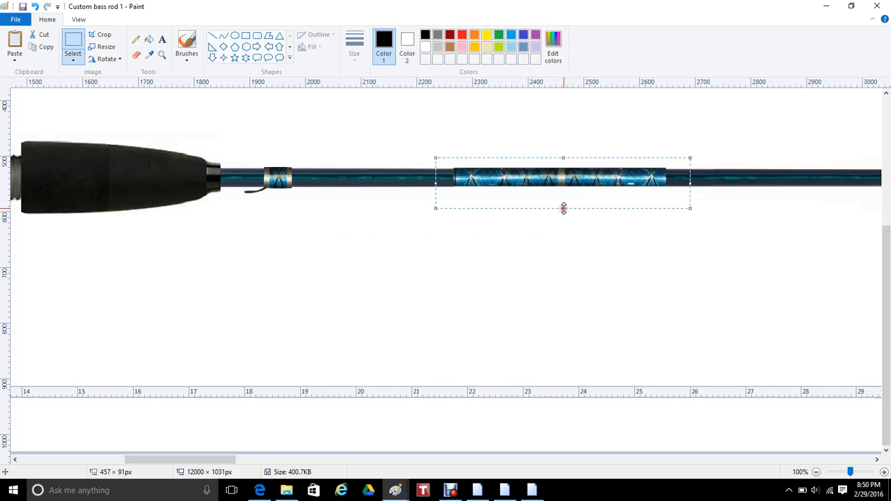
pyautogui.moveTo(561, 169); pyautogui.dragTo(562, 173)
pyautogui.moveTo(618, 287); pyautogui.dragTo(622, 293)
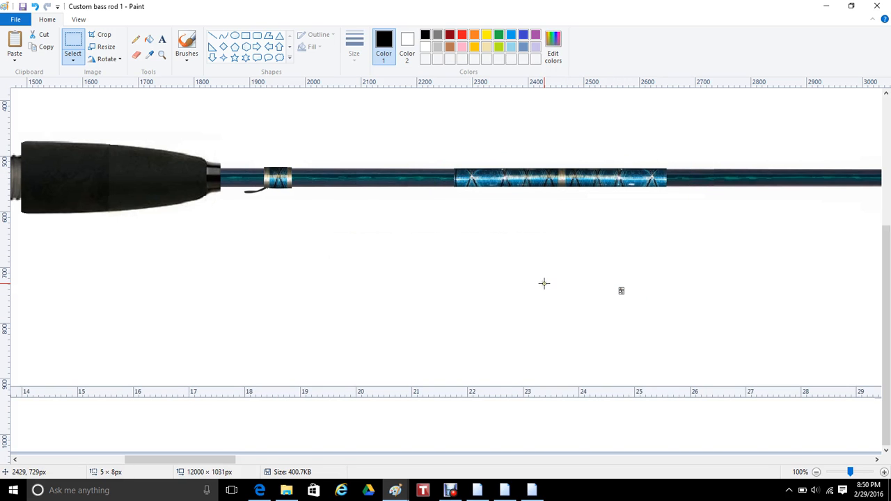
pyautogui.moveTo(324, 244); pyautogui.dragTo(330, 249)
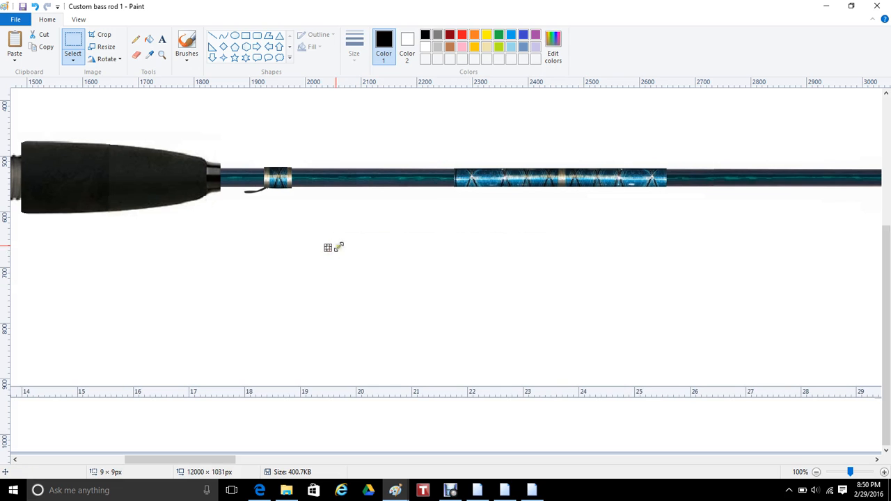
# Switch back to File Explorer showing the Assembly 72 folder
pyautogui.click(16, 19)
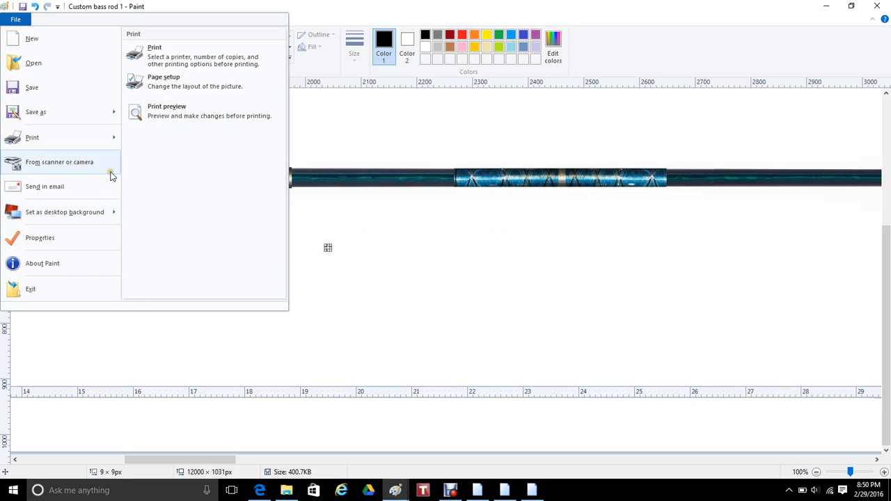
pyautogui.click(293, 239)
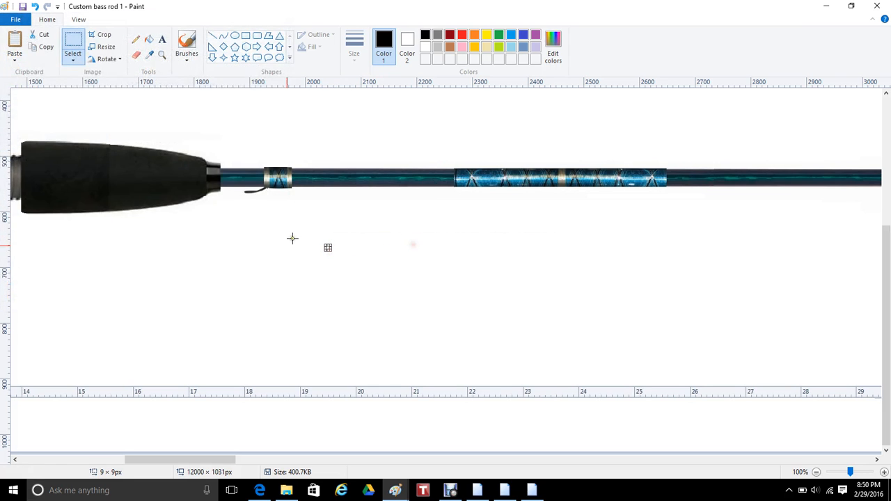
pyautogui.click(293, 490)
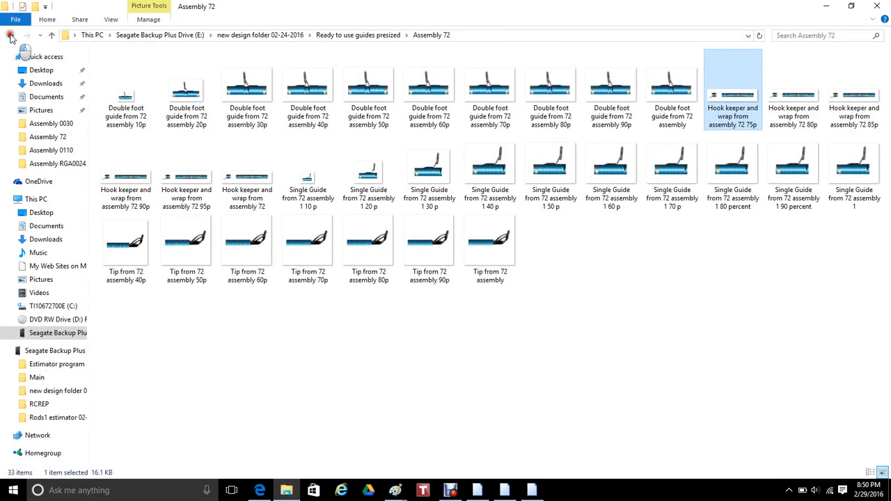
# Go to the stickers and decals folder in new design folder 02-24-2016 and open the picture "fish 7 bass 2" in Paint
pyautogui.click(12, 36)
pyautogui.click(11, 35)
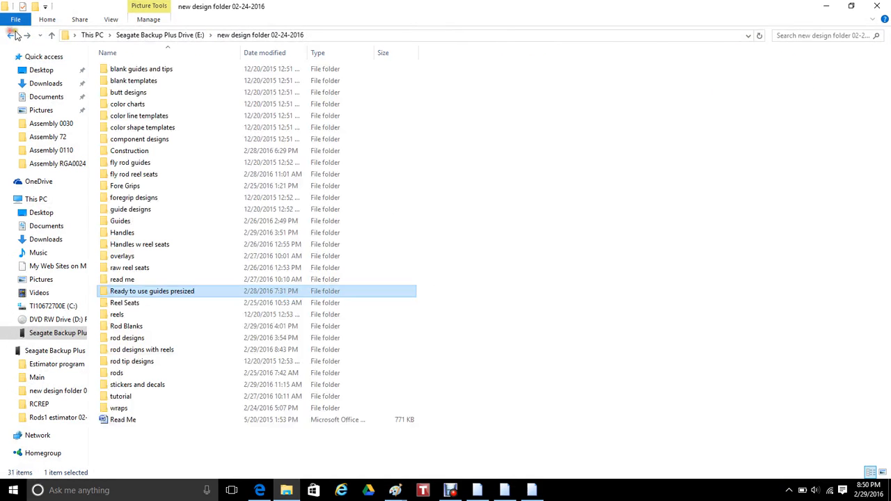
pyautogui.doubleClick(139, 386)
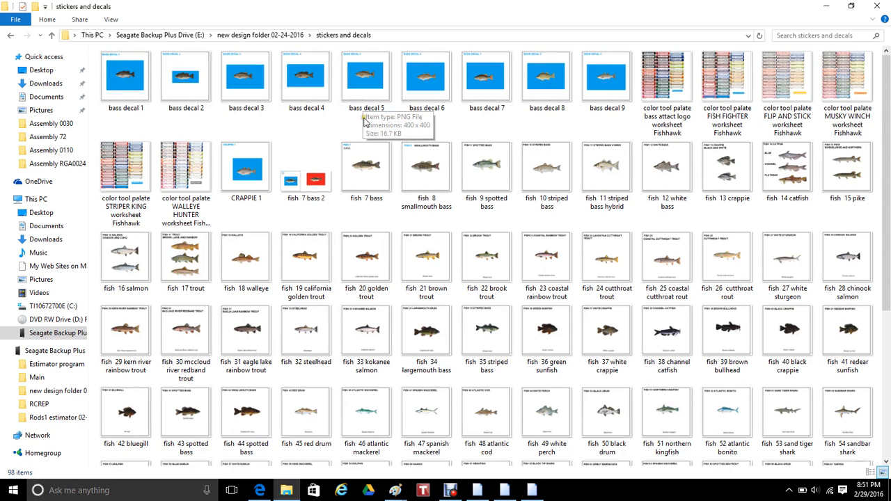
pyautogui.scroll(-3, 365, 119)
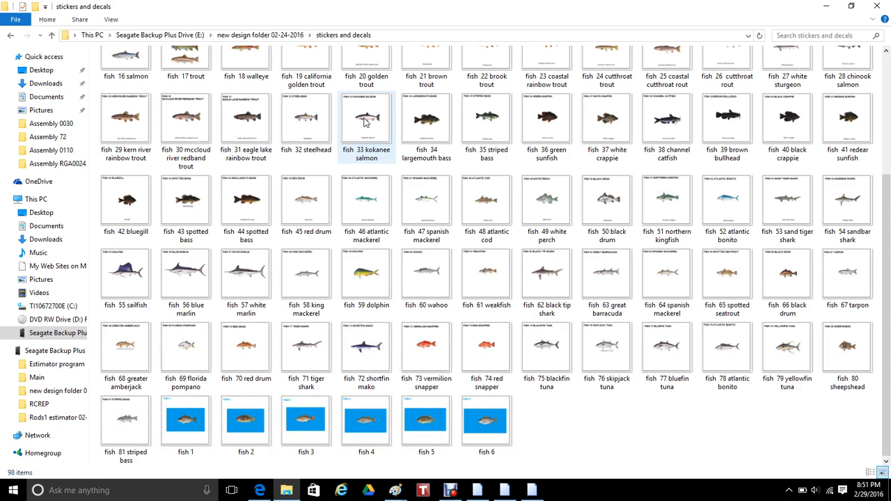
pyautogui.scroll(3, 365, 122)
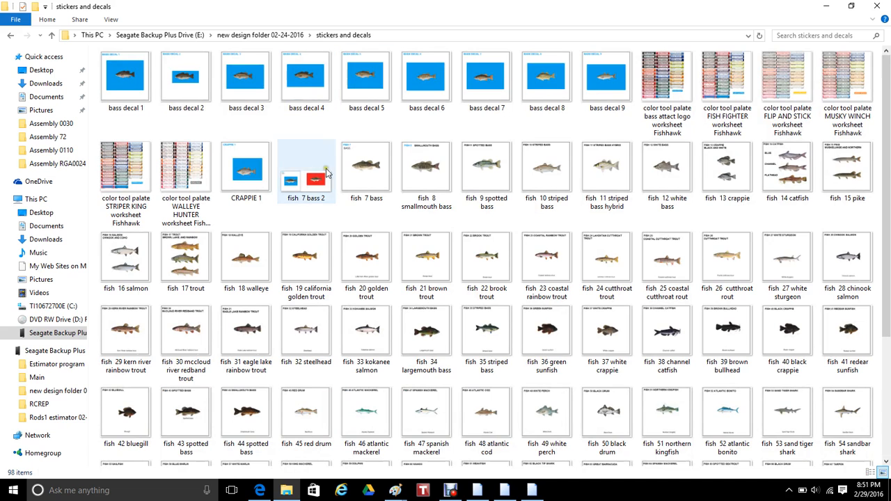
pyautogui.rightClick(320, 181)
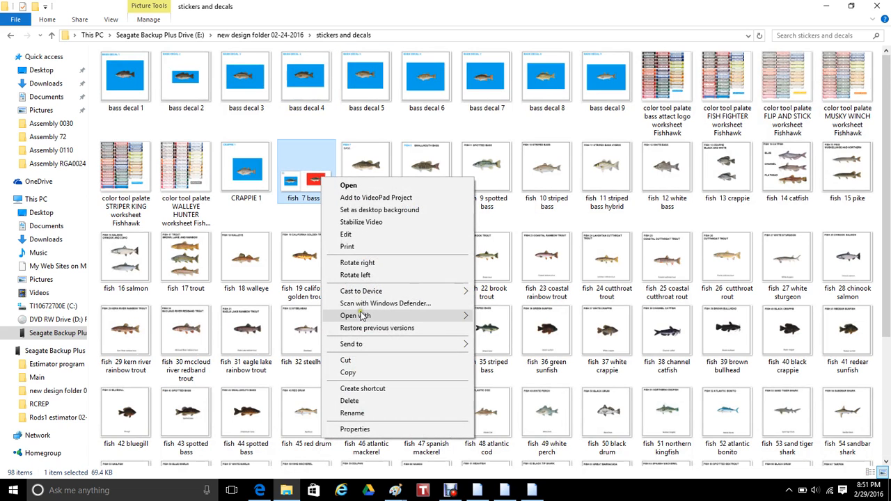
pyautogui.moveTo(362, 318)
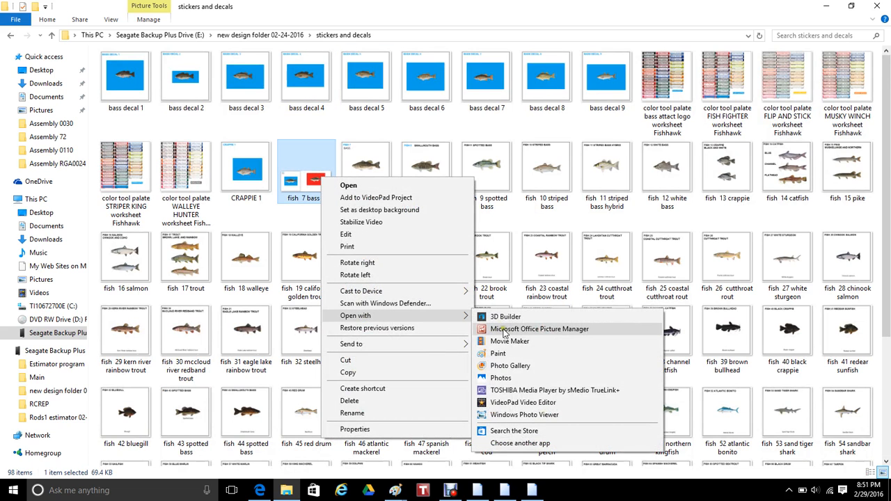
pyautogui.click(501, 354)
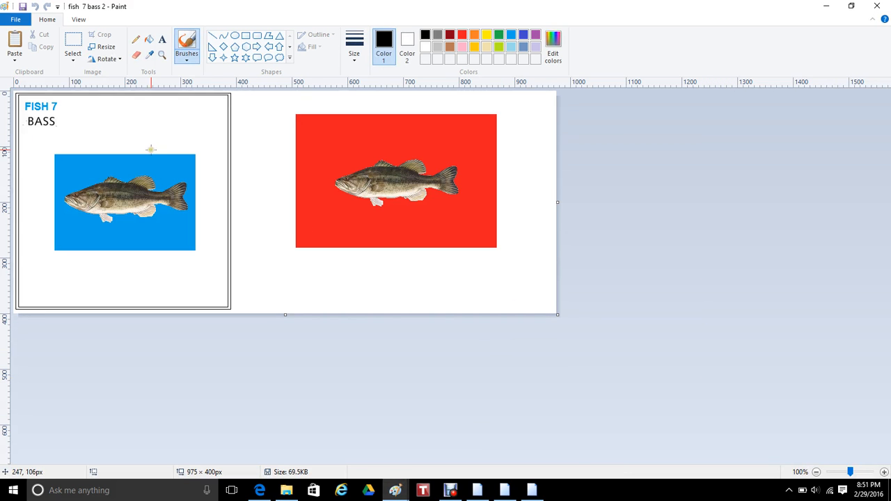
# Copy the bass on the blue background with a selection of about 234 × 127 px and close the picture
pyautogui.click(75, 43)
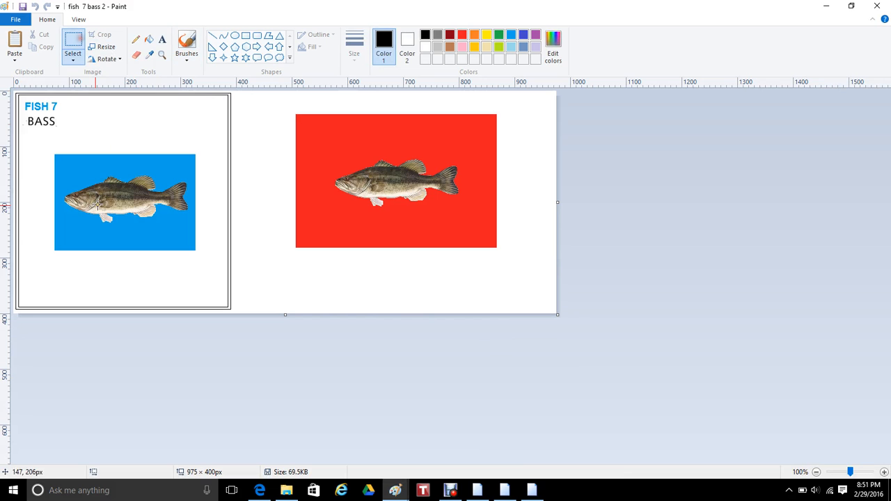
pyautogui.moveTo(59, 161); pyautogui.dragTo(189, 232)
pyautogui.rightClick(155, 193)
pyautogui.click(182, 207)
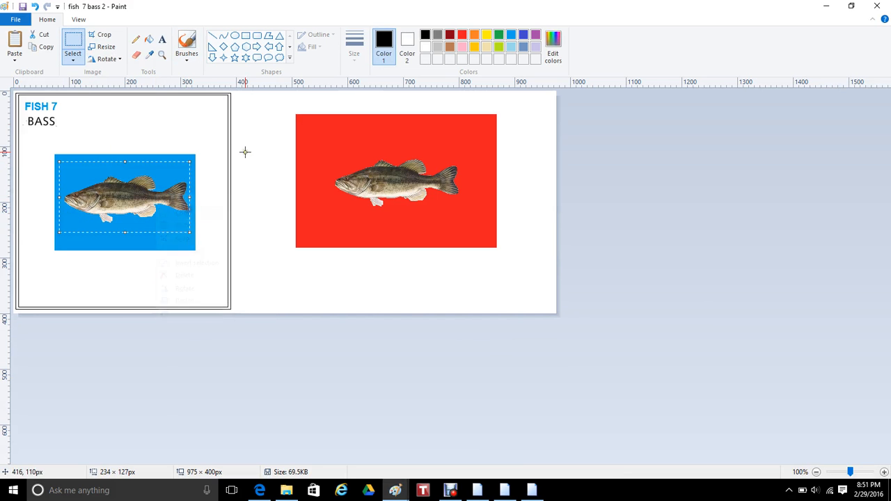
pyautogui.click(875, 6)
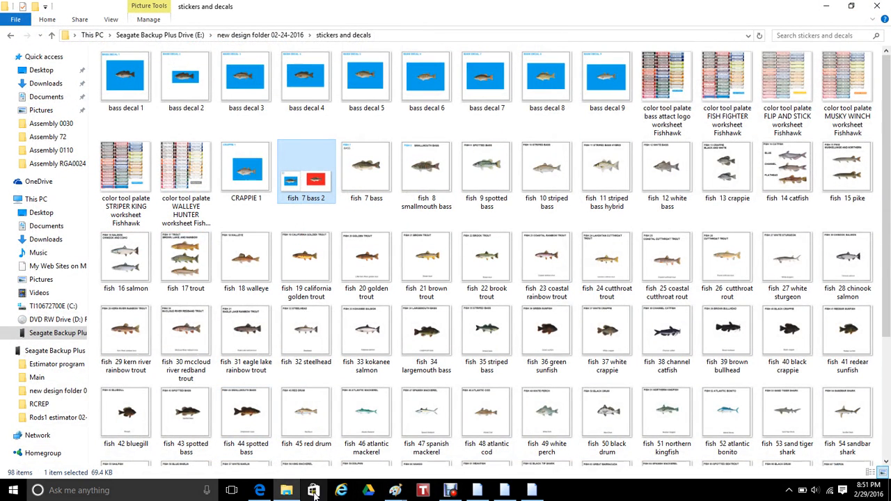
# Switch to the "Custom bass rod 1" drawing and paste the bass picture below the blank, between the hook keeper and the long wrap
pyautogui.moveTo(394, 492)
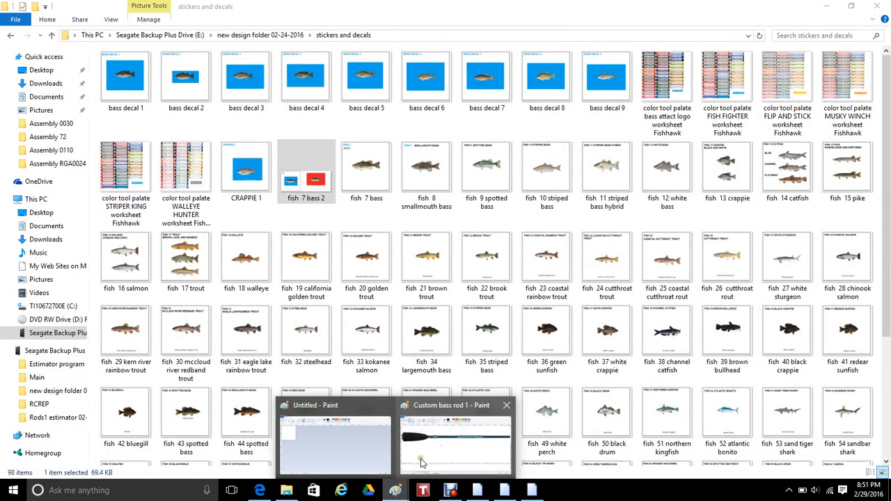
pyautogui.click(420, 456)
pyautogui.rightClick(401, 215)
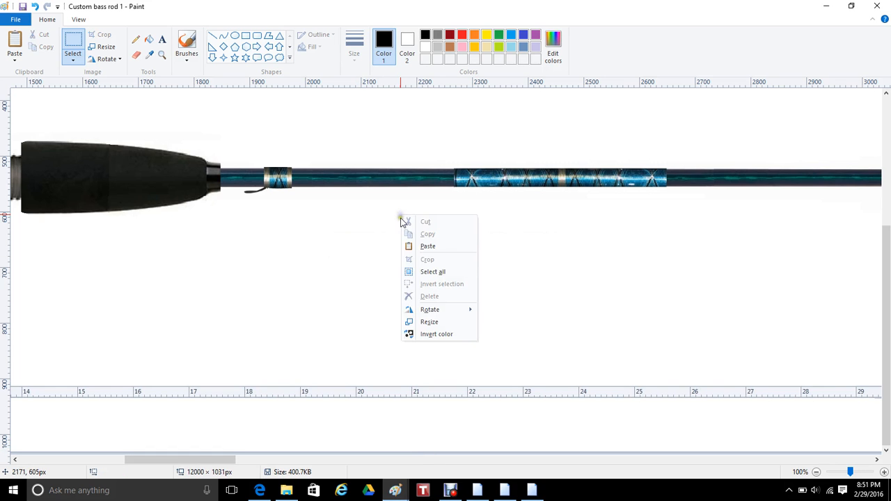
pyautogui.click(427, 246)
pyautogui.moveTo(95, 122); pyautogui.dragTo(394, 260)
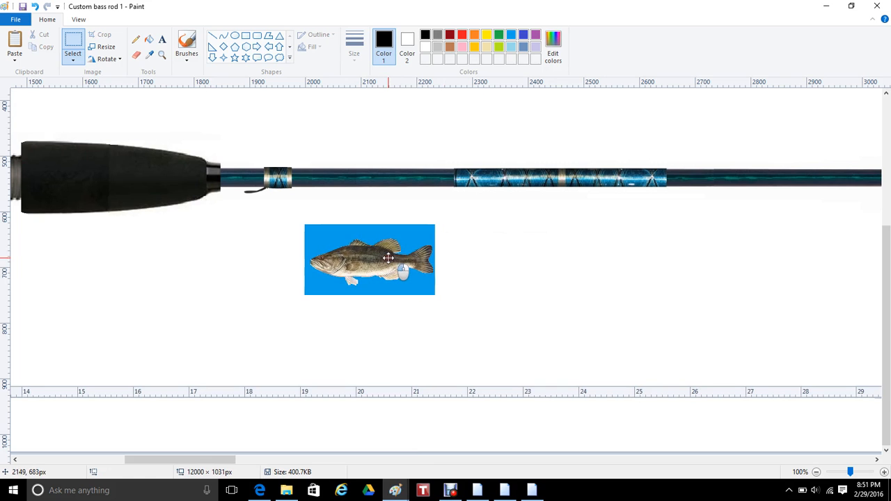
# Shrink the pasted bass picture to about 199 × 97 px and shift it toward the foregrip below the blank
pyautogui.moveTo(373, 299); pyautogui.dragTo(372, 286)
pyautogui.moveTo(439, 258); pyautogui.dragTo(416, 256)
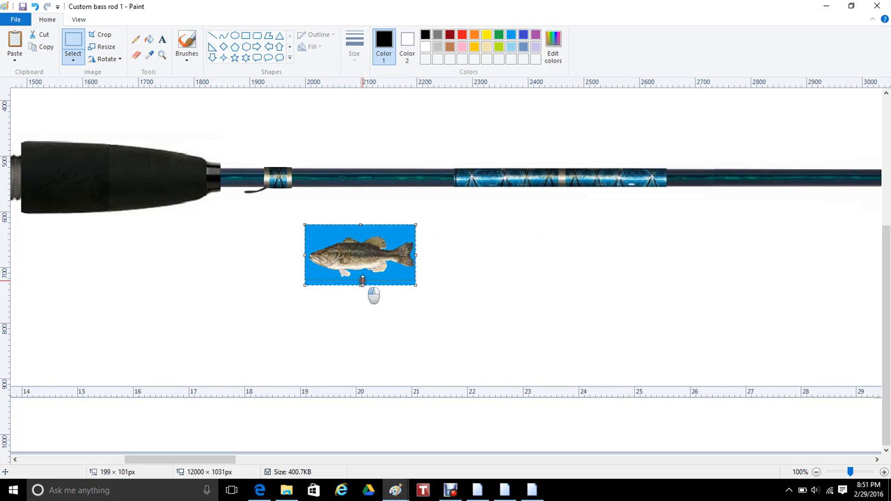
pyautogui.moveTo(361, 285); pyautogui.dragTo(363, 279)
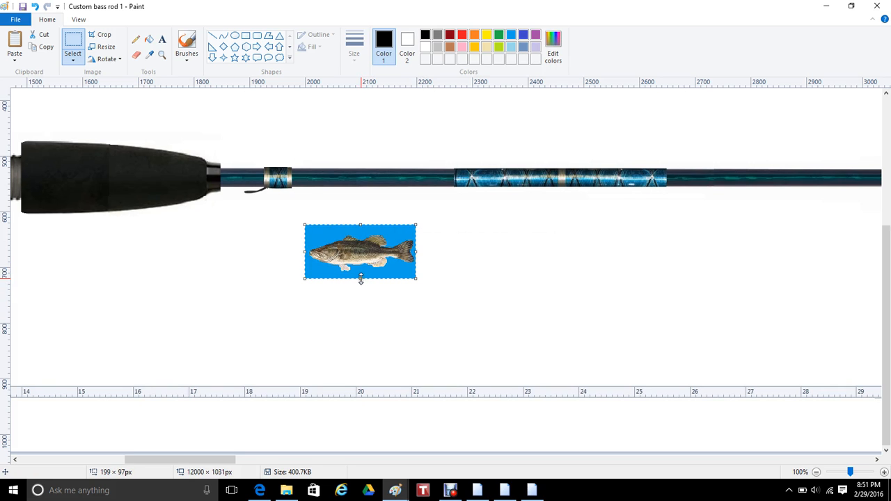
pyautogui.moveTo(363, 256); pyautogui.dragTo(323, 276)
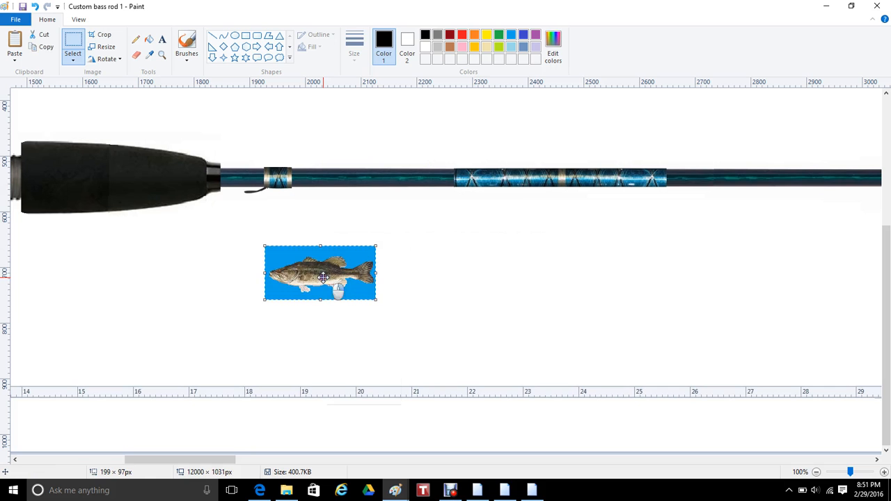
# Cut the shrunken bass picture, paste it back below the blank, and cut it out of the drawing again
pyautogui.rightClick(322, 276)
pyautogui.click(348, 281)
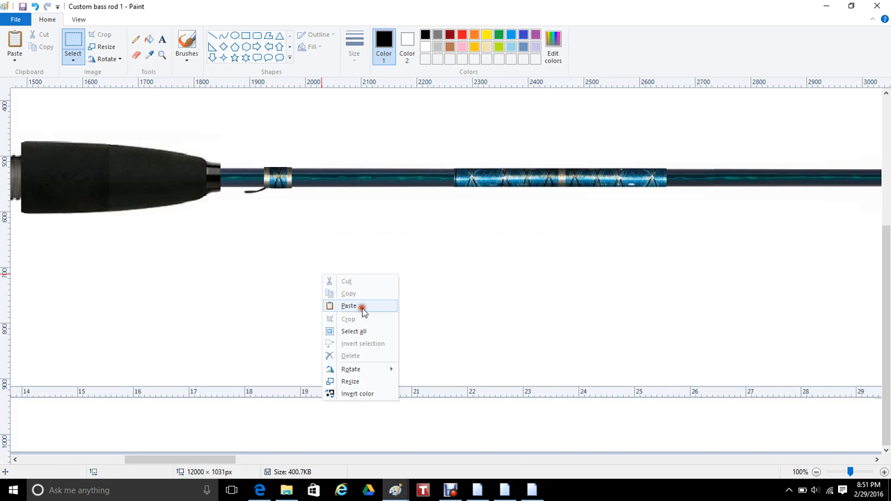
pyautogui.click(358, 307)
pyautogui.moveTo(64, 122); pyautogui.dragTo(349, 281)
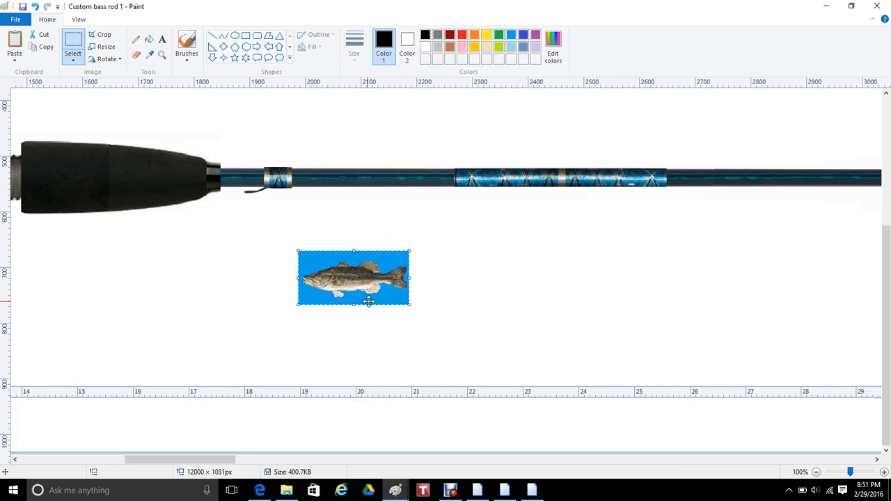
pyautogui.rightClick(349, 280)
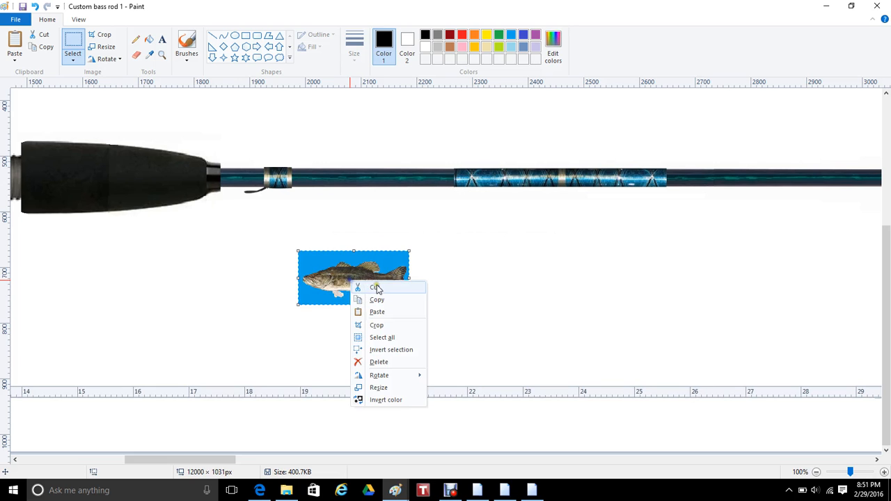
pyautogui.click(381, 288)
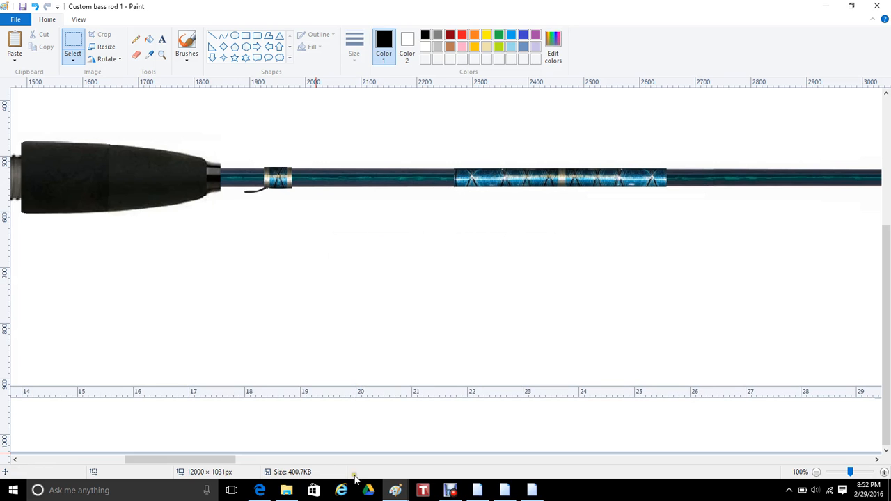
# Switch to File Explorer and reopen the picture "fish 7 bass 2" in Paint
pyautogui.click(396, 491)
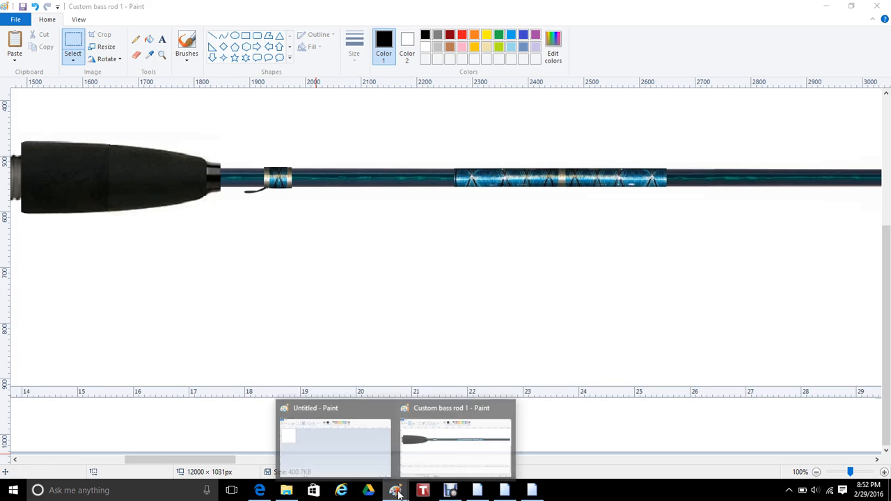
pyautogui.click(286, 490)
pyautogui.rightClick(293, 165)
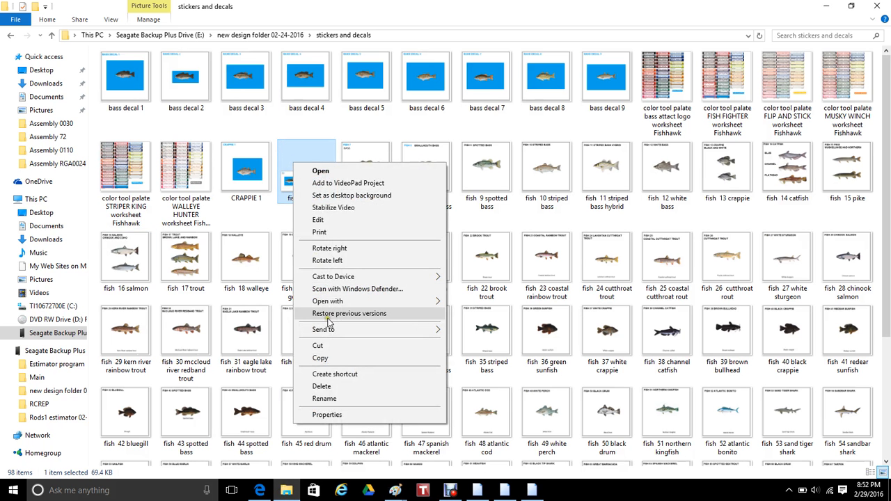
pyautogui.moveTo(386, 303)
pyautogui.click(467, 339)
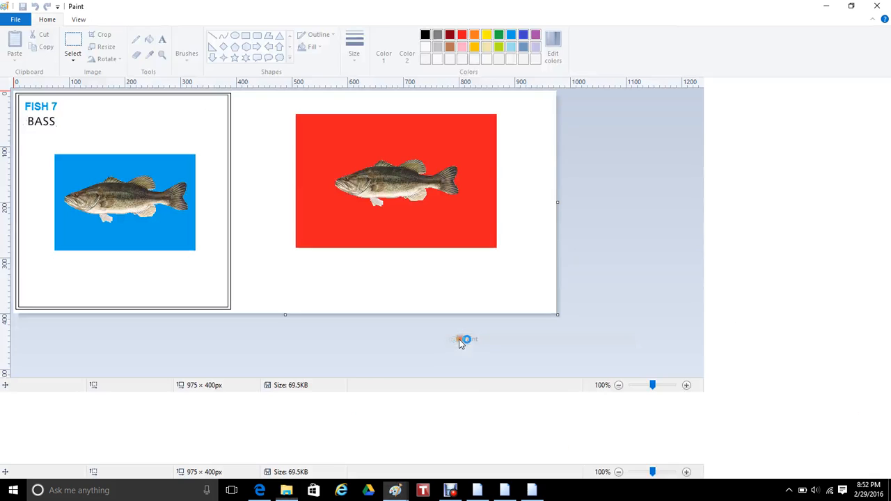
# Copy the bass on the blue background with a selection of about 238 × 118 px
pyautogui.click(75, 43)
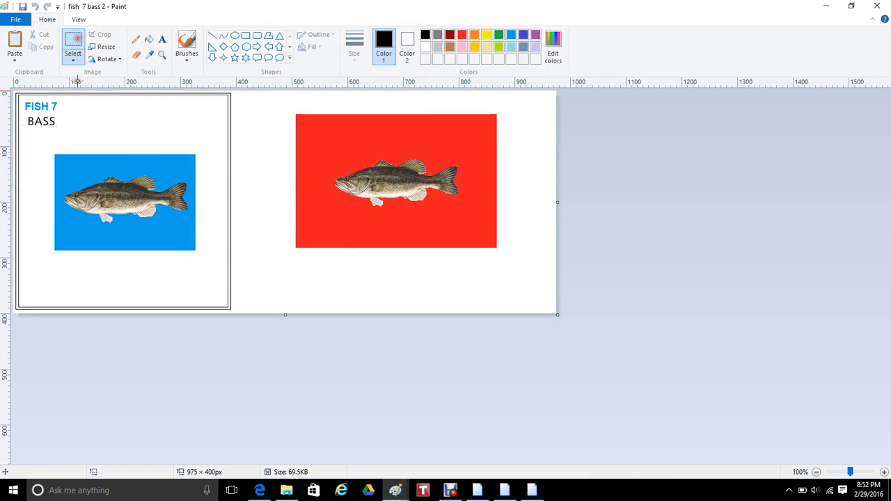
pyautogui.moveTo(57, 162); pyautogui.dragTo(190, 227)
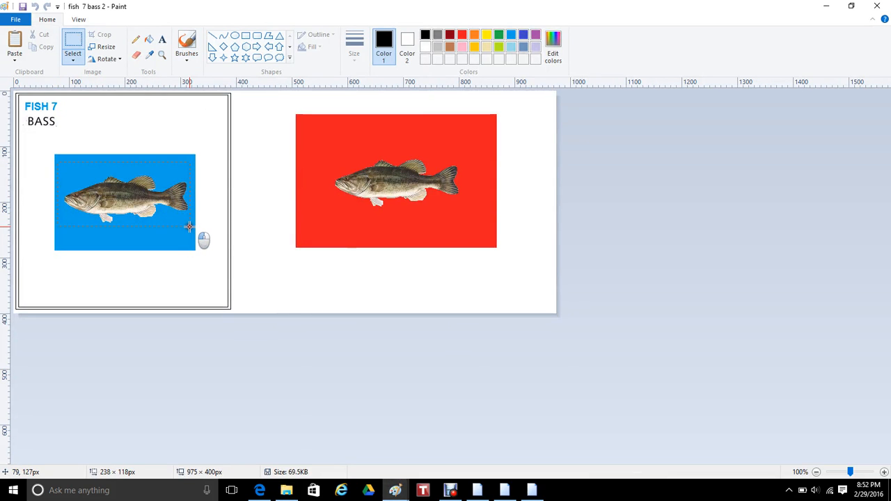
pyautogui.rightClick(152, 194)
pyautogui.click(191, 213)
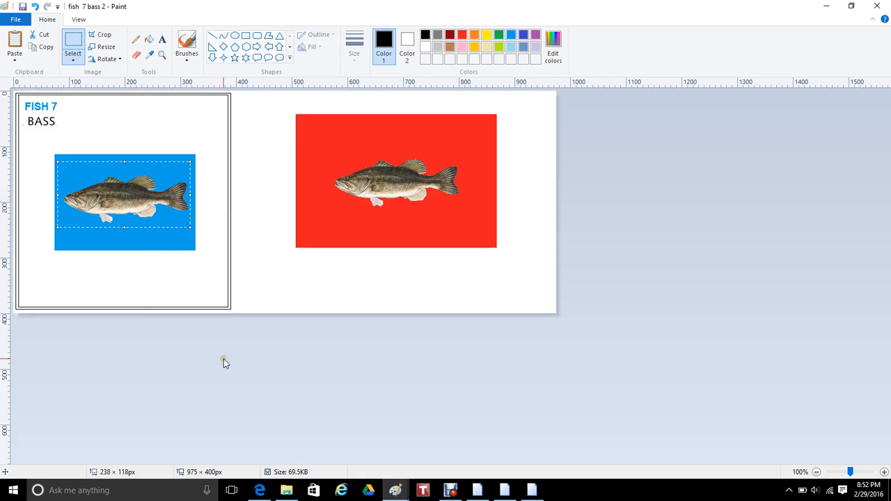
# Paste the bass below the blank in the "Custom bass rod 1" drawing and fill its blue background with white
pyautogui.moveTo(396, 493)
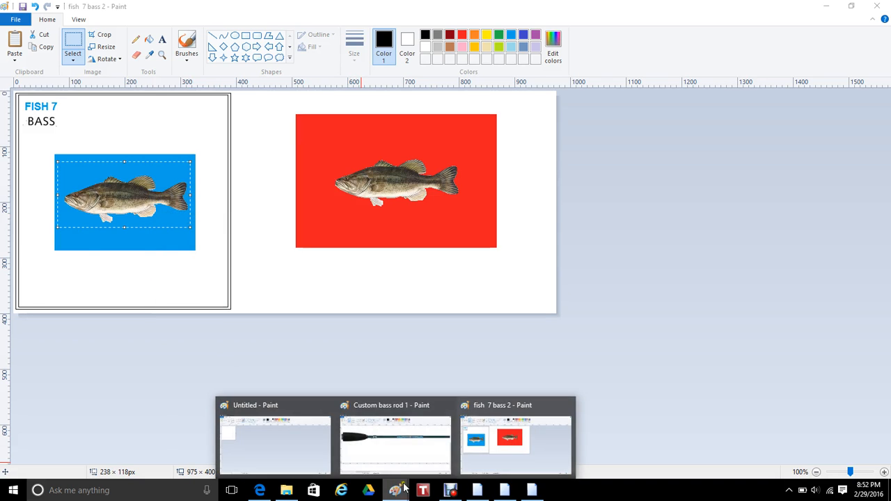
pyautogui.click(429, 451)
pyautogui.rightClick(344, 273)
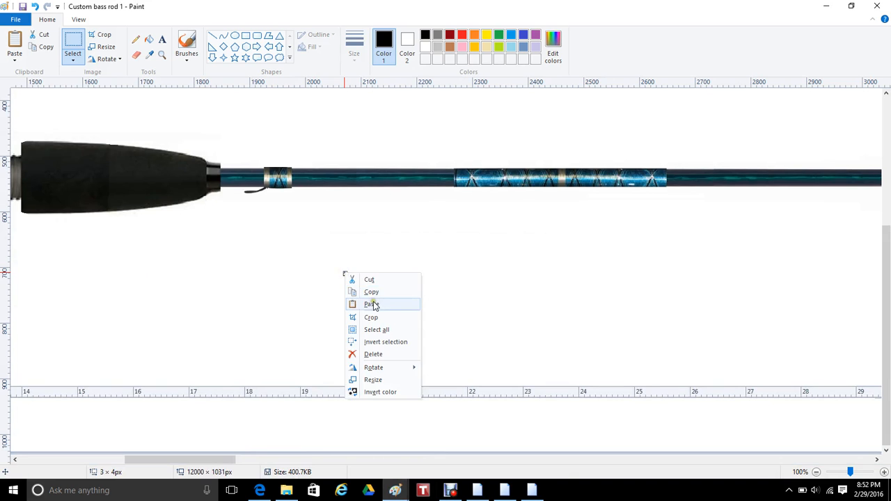
pyautogui.click(370, 304)
pyautogui.moveTo(79, 127); pyautogui.dragTo(373, 258)
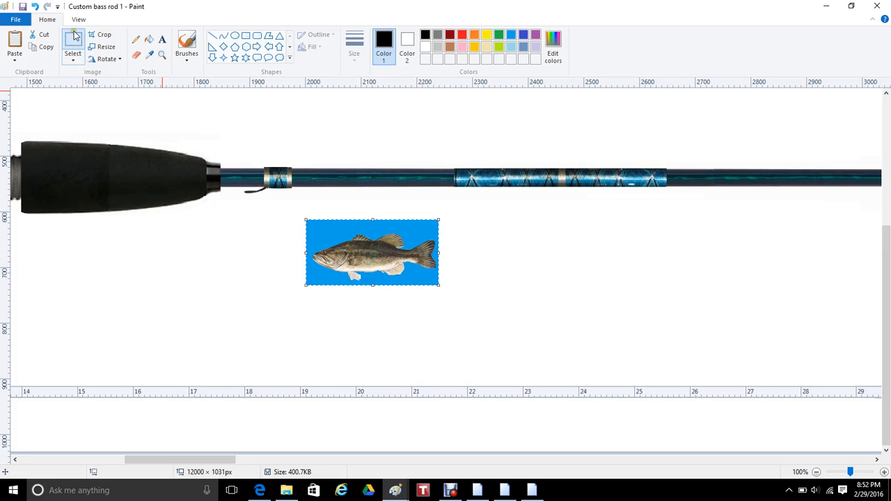
pyautogui.click(149, 39)
pyautogui.click(375, 227)
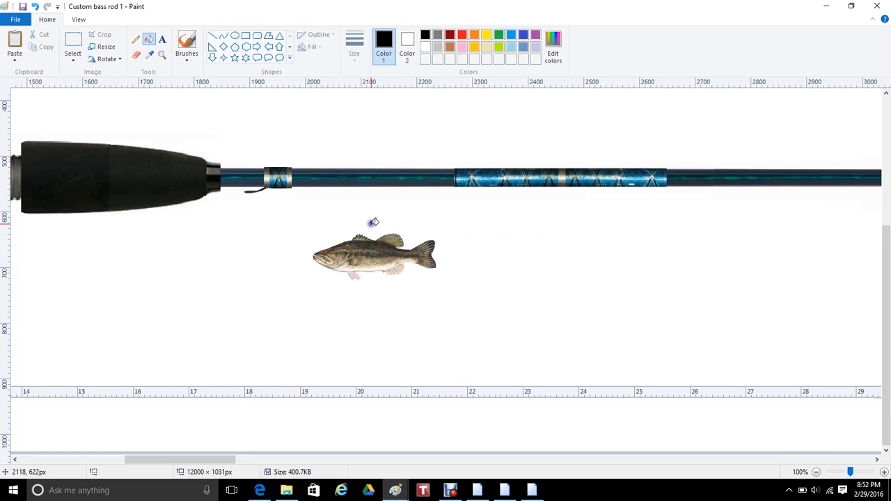
# Try placing the bass on the blank between the hook keeper and the long wrap, and undo that placement
pyautogui.click(72, 44)
pyautogui.moveTo(299, 221); pyautogui.dragTo(435, 203)
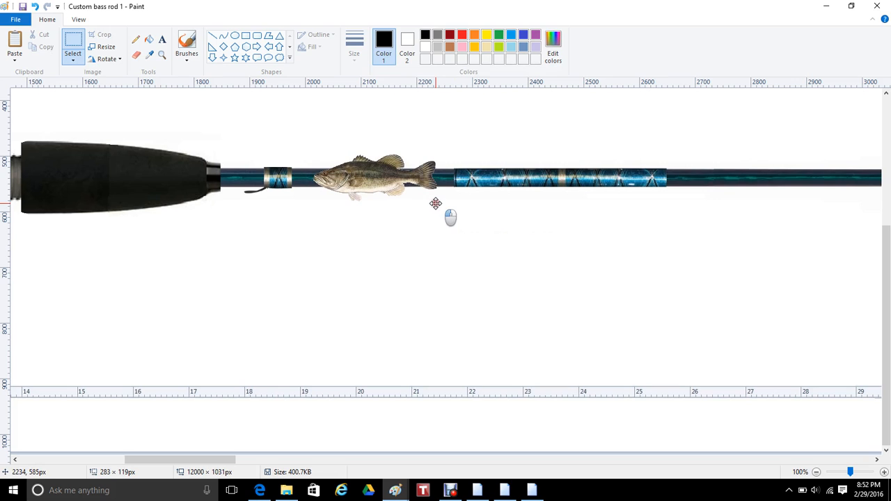
pyautogui.click(521, 241)
pyautogui.moveTo(358, 182); pyautogui.dragTo(357, 183)
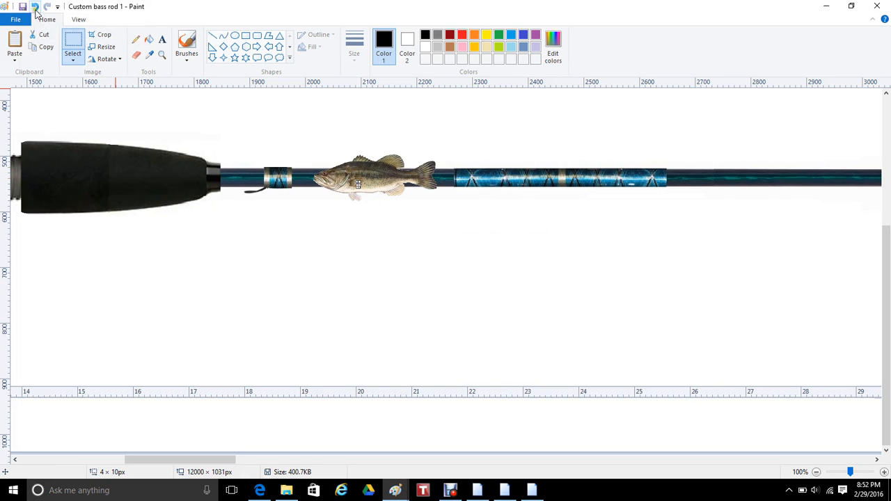
pyautogui.click(37, 10)
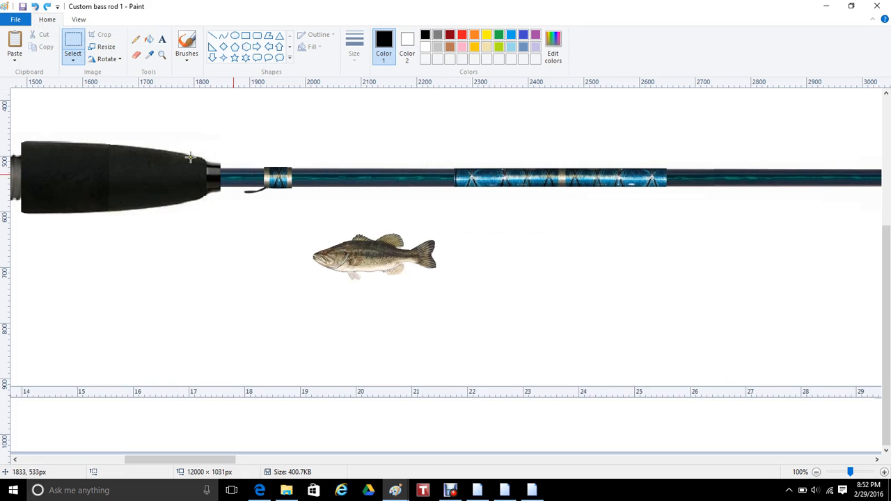
# Move the bass onto the blank between the hook keeper and the long wrap, and cut away the parts extending below and above the blank
pyautogui.moveTo(294, 223); pyautogui.dragTo(442, 214)
pyautogui.click(549, 281)
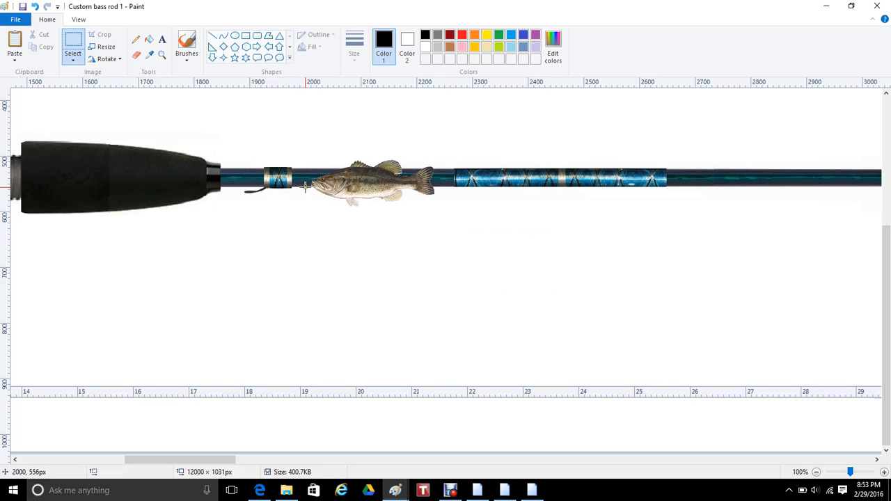
pyautogui.moveTo(304, 187); pyautogui.dragTo(439, 218)
pyautogui.rightClick(433, 217)
pyautogui.click(451, 222)
pyautogui.moveTo(338, 136); pyautogui.dragTo(436, 167)
pyautogui.rightClick(422, 155)
pyautogui.click(439, 161)
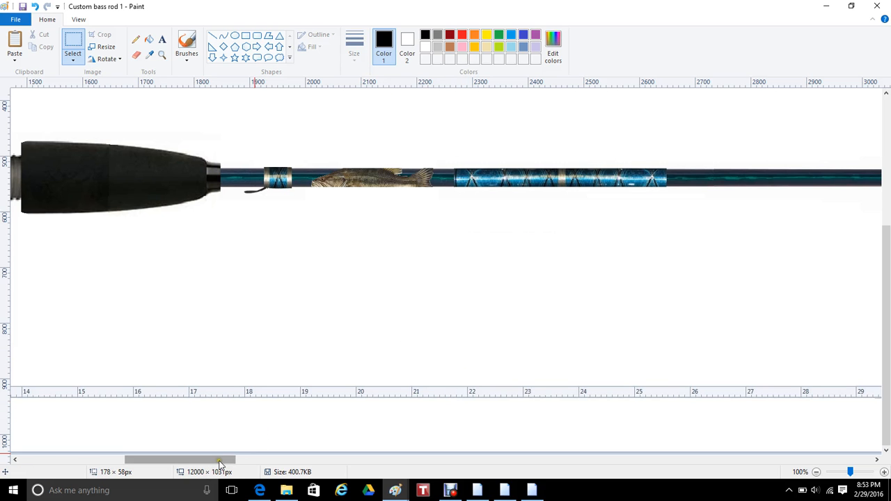
# Open the image "Single Guide from 72 assembly 1 70 p" from the Assembly 72 folder of presized guides in Paint
pyautogui.moveTo(220, 463); pyautogui.dragTo(303, 464)
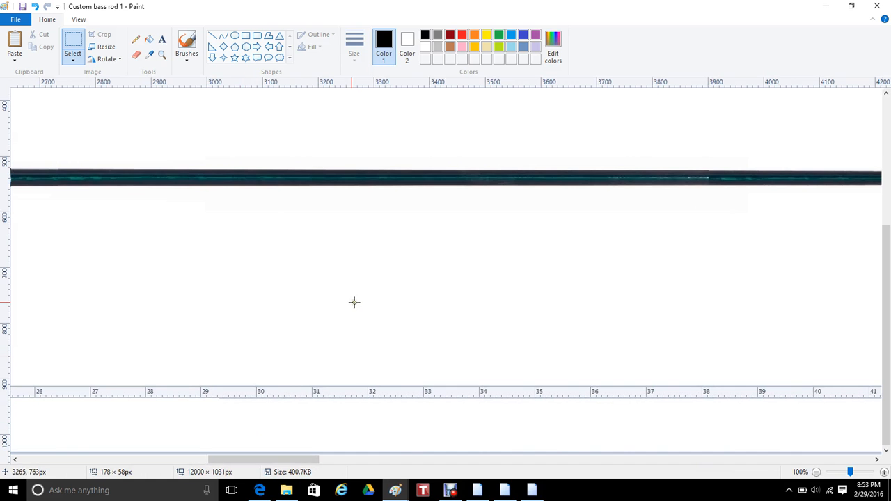
pyautogui.moveTo(260, 492)
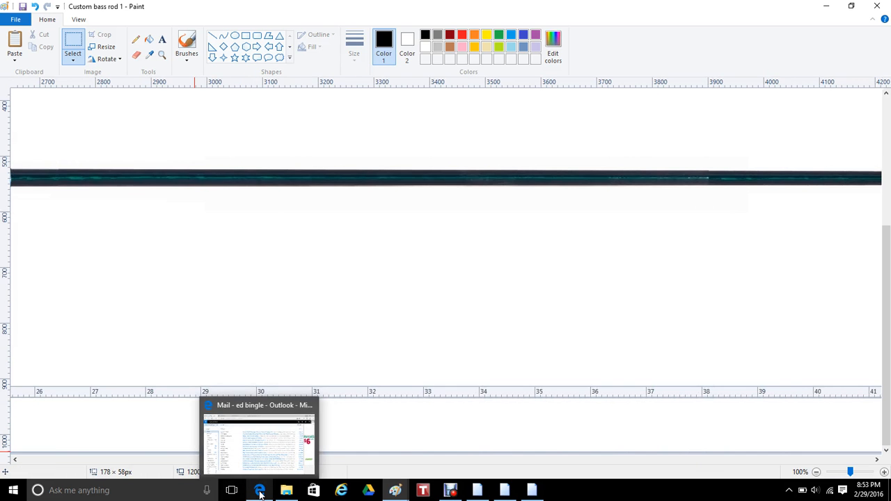
pyautogui.click(286, 491)
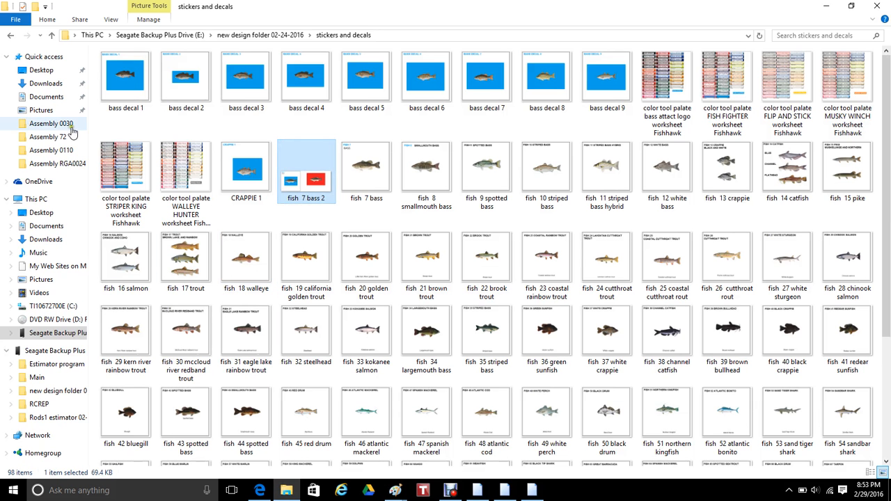
pyautogui.click(12, 36)
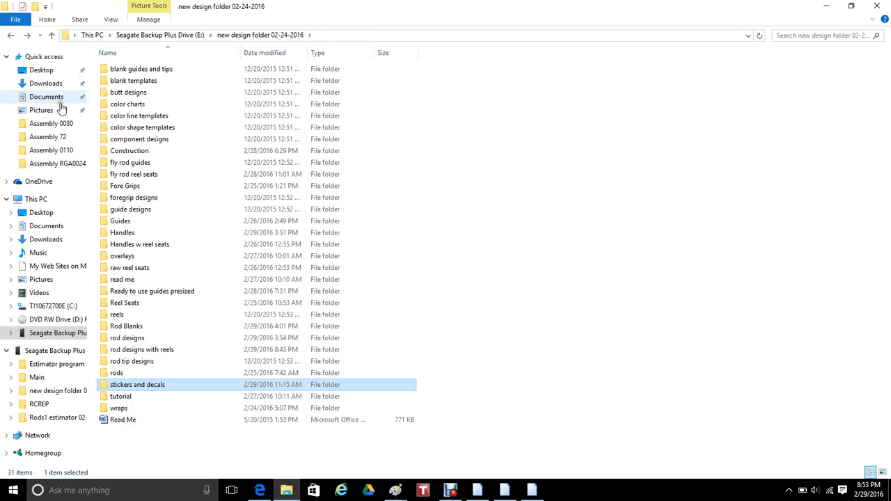
pyautogui.doubleClick(145, 292)
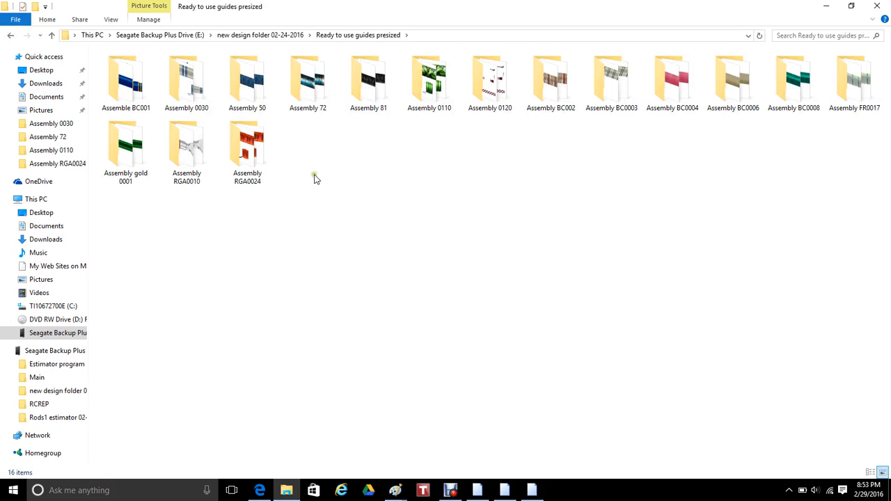
pyautogui.doubleClick(306, 81)
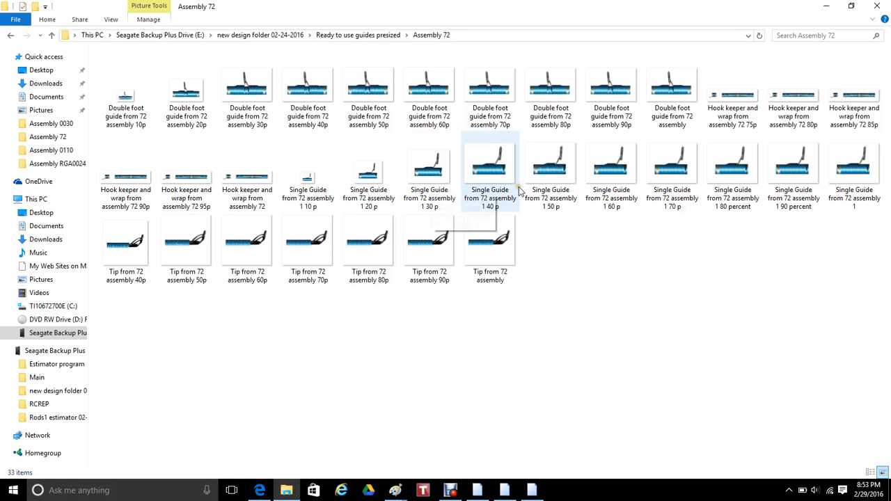
pyautogui.rightClick(673, 179)
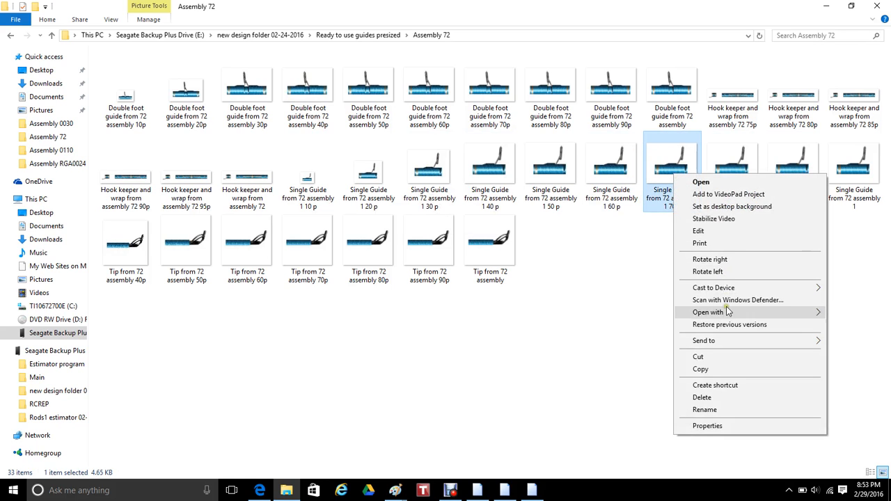
pyautogui.moveTo(726, 314)
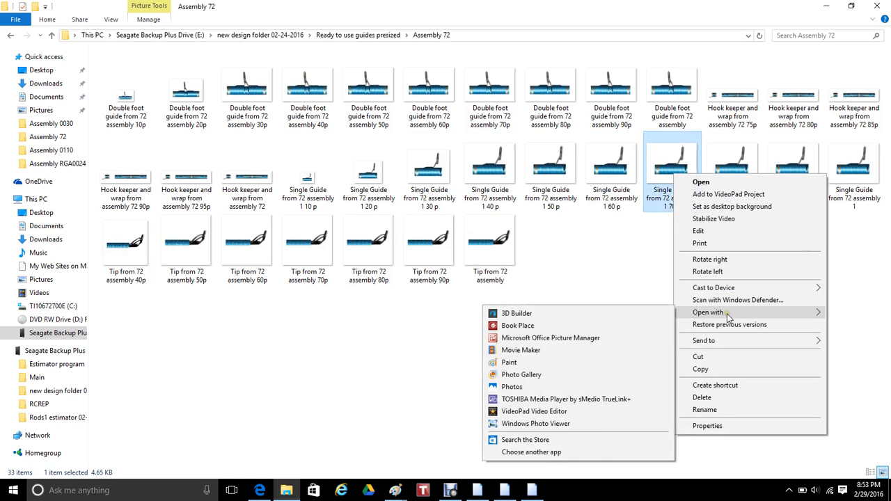
pyautogui.click(497, 362)
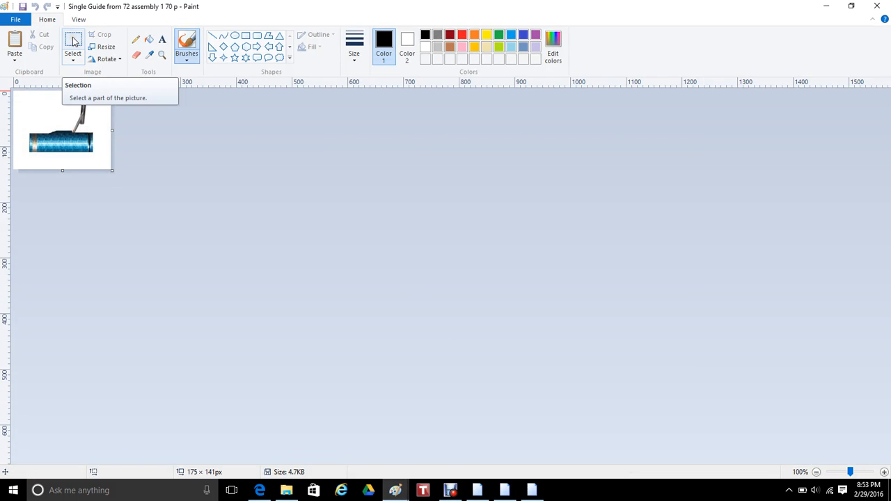
# Copy the guide and its wrap with a selection of about 133 × 114 px
pyautogui.click(74, 42)
pyautogui.moveTo(21, 93); pyautogui.dragTo(96, 157)
pyautogui.rightClick(65, 114)
pyautogui.click(93, 133)
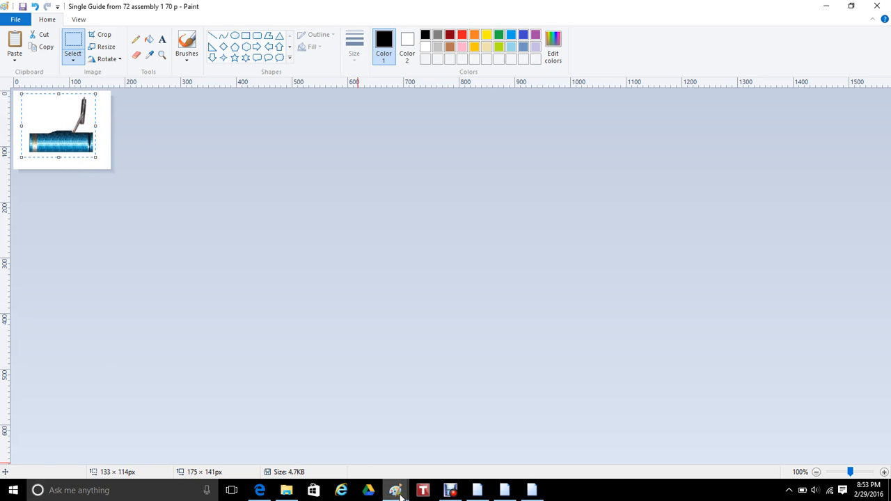
# Paste the guide into the "Custom bass rod 1" drawing, flip it horizontally, and place it below the blank past the long wrap
pyautogui.moveTo(399, 494)
pyautogui.click(362, 467)
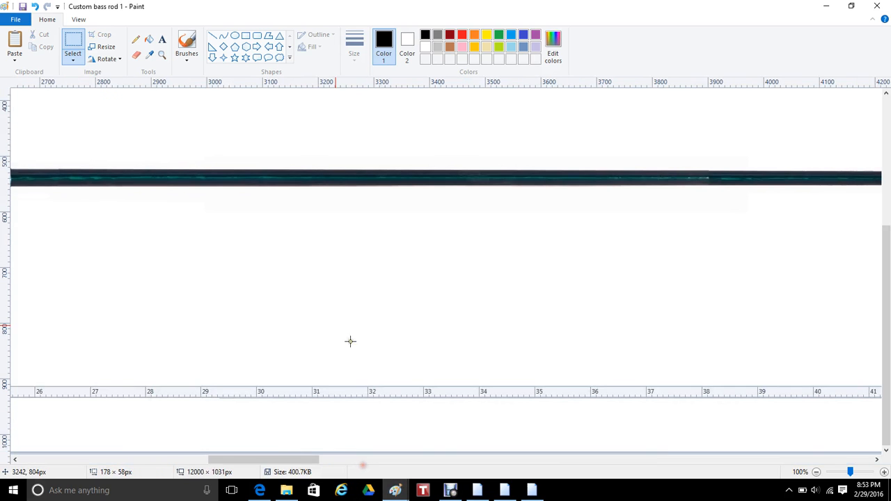
pyautogui.rightClick(275, 238)
pyautogui.moveTo(312, 458); pyautogui.dragTo(277, 471)
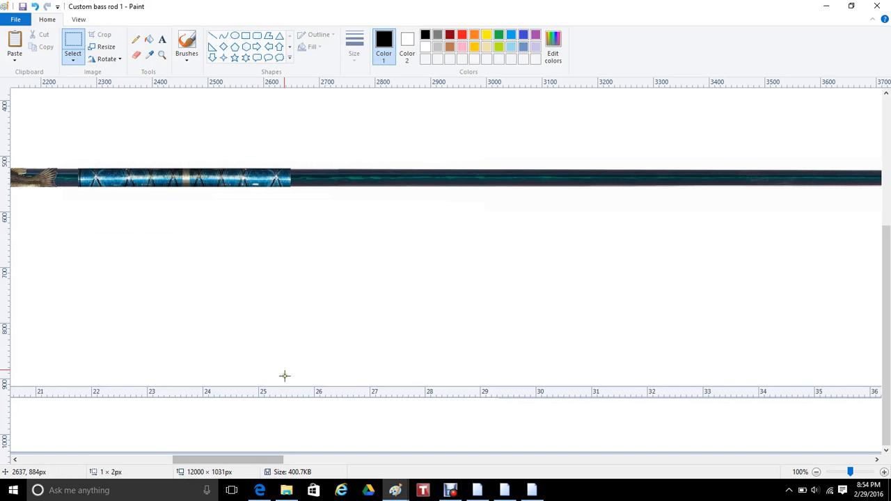
pyautogui.click(74, 39)
pyautogui.rightClick(189, 258)
pyautogui.click(218, 291)
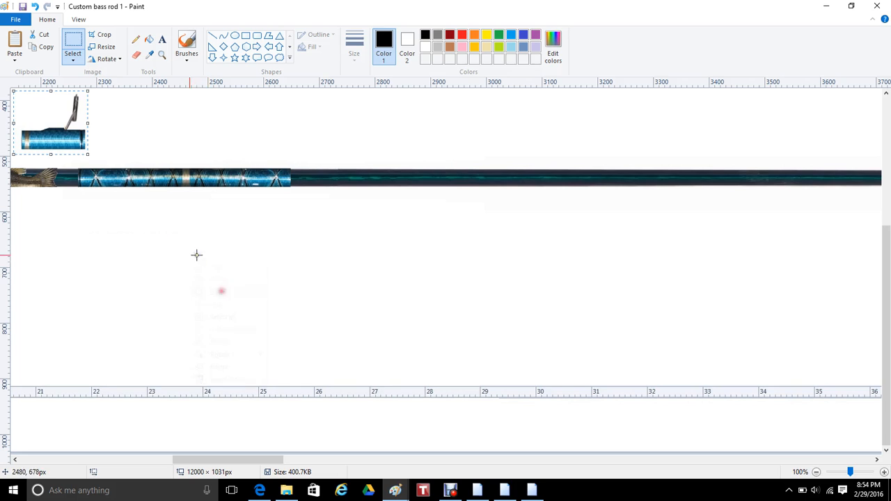
pyautogui.click(97, 60)
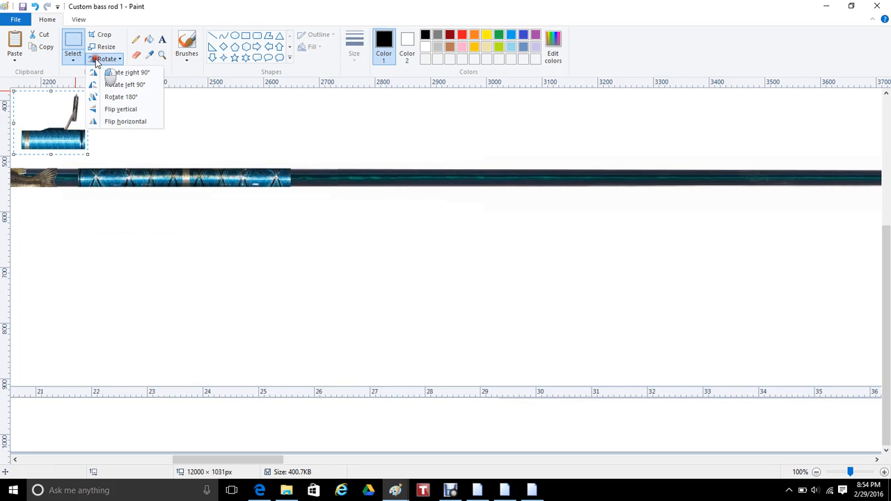
pyautogui.click(128, 121)
pyautogui.moveTo(68, 123); pyautogui.dragTo(455, 315)
# Cut away the excess at both ends of the pasted guide's wrap
pyautogui.click(455, 279)
pyautogui.rightClick(448, 299)
pyautogui.click(467, 305)
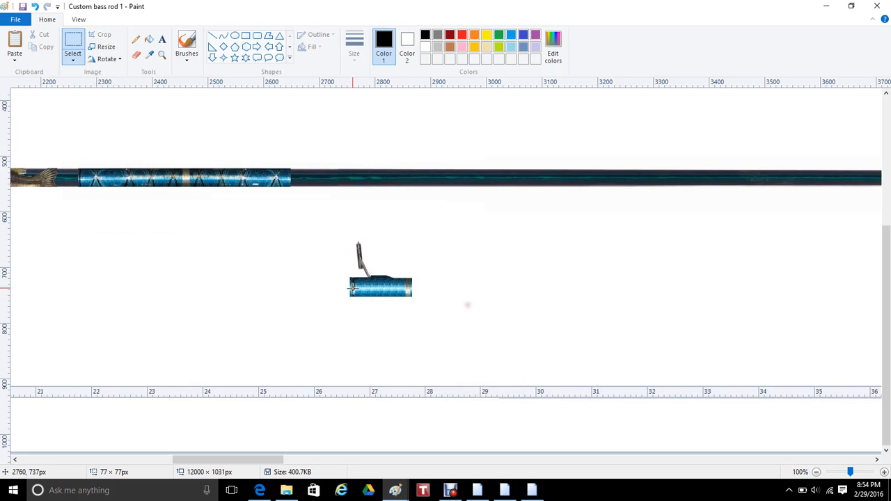
pyautogui.moveTo(334, 272); pyautogui.dragTo(350, 306)
pyautogui.rightClick(346, 295)
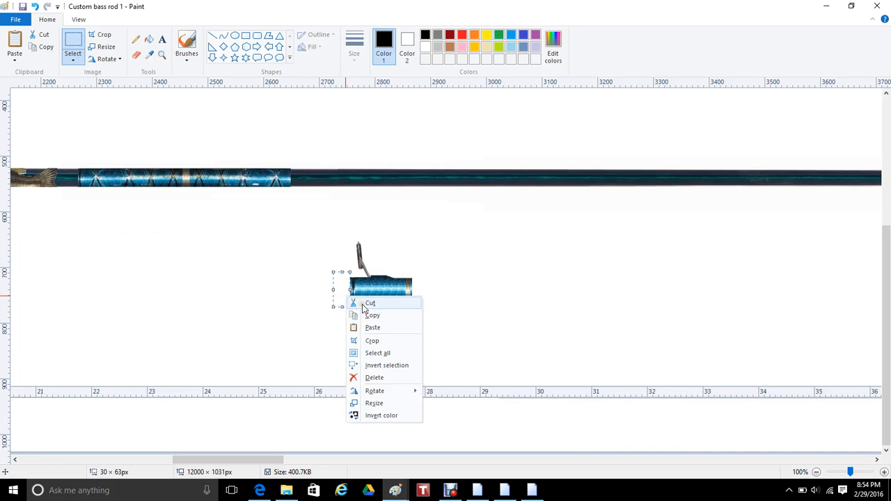
pyautogui.click(365, 305)
# Move the guide onto the blank just past the long wrap, at about 2800 px, and cut away the part extending below the blank
pyautogui.moveTo(340, 228); pyautogui.dragTo(415, 194)
pyautogui.click(463, 230)
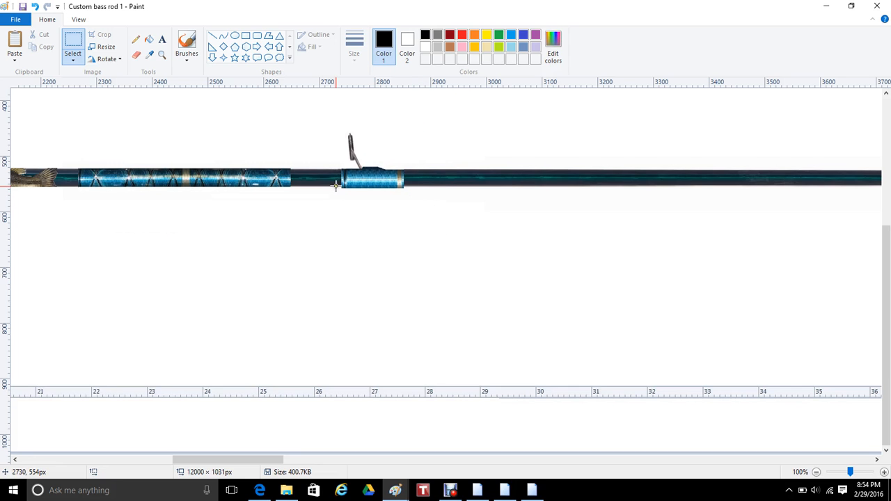
pyautogui.moveTo(334, 186); pyautogui.dragTo(406, 228)
pyautogui.rightClick(395, 209)
pyautogui.click(410, 216)
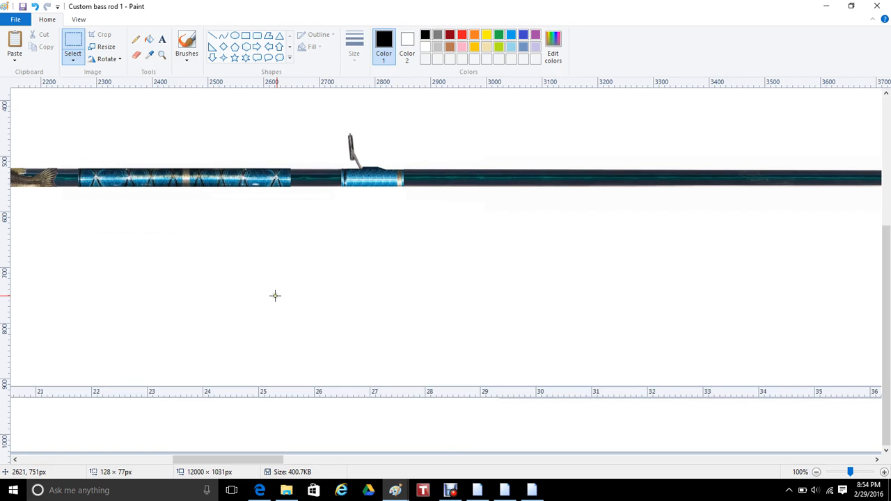
# Open the smaller guide image "Single Guide from 72 assembly 1 50 p" from the Assembly 72 folder in Paint
pyautogui.click(294, 492)
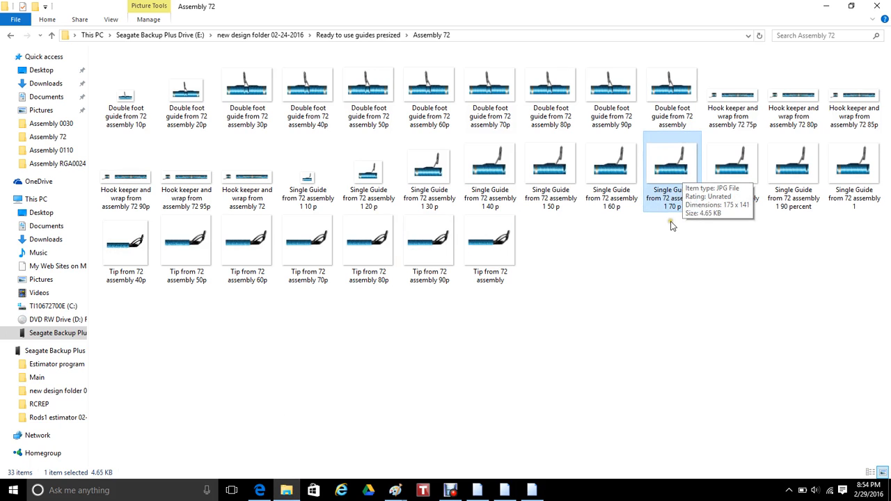
pyautogui.click(564, 182)
pyautogui.rightClick(555, 168)
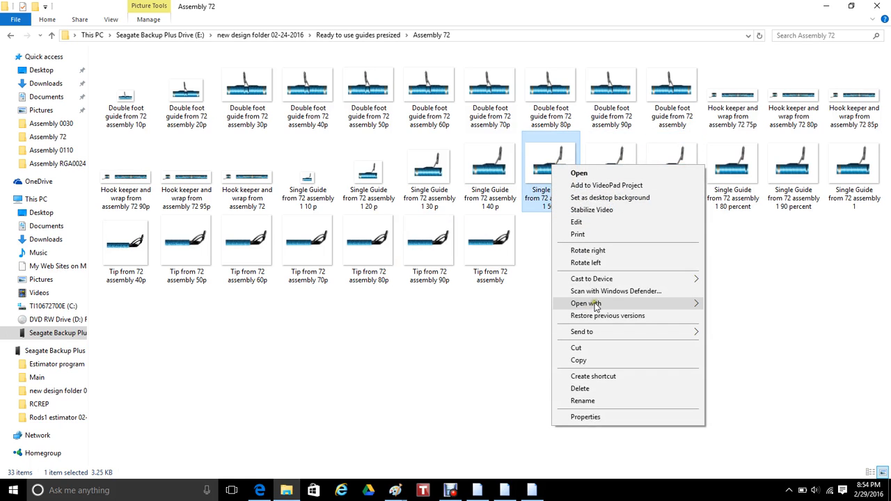
pyautogui.moveTo(596, 307)
pyautogui.click(406, 353)
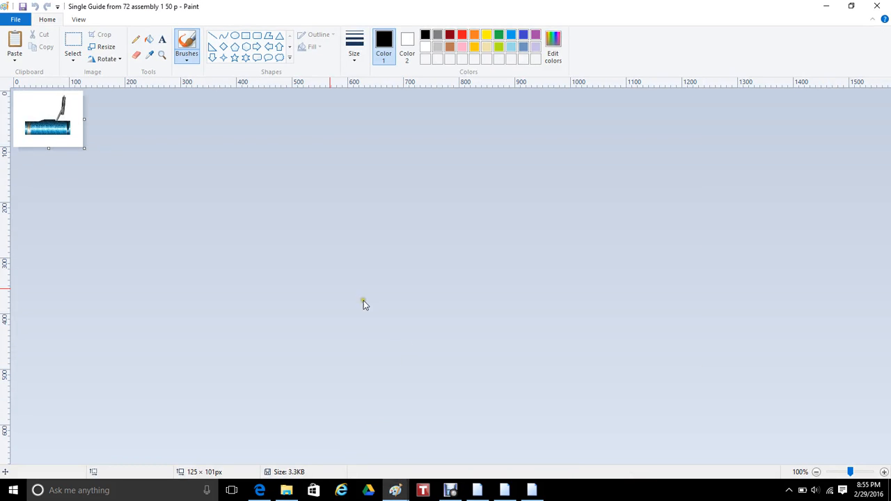
# Copy the smaller guide and its wrap with a selection of about 99 × 85 px
pyautogui.click(73, 40)
pyautogui.moveTo(16, 92); pyautogui.dragTo(72, 140)
pyautogui.rightClick(58, 119)
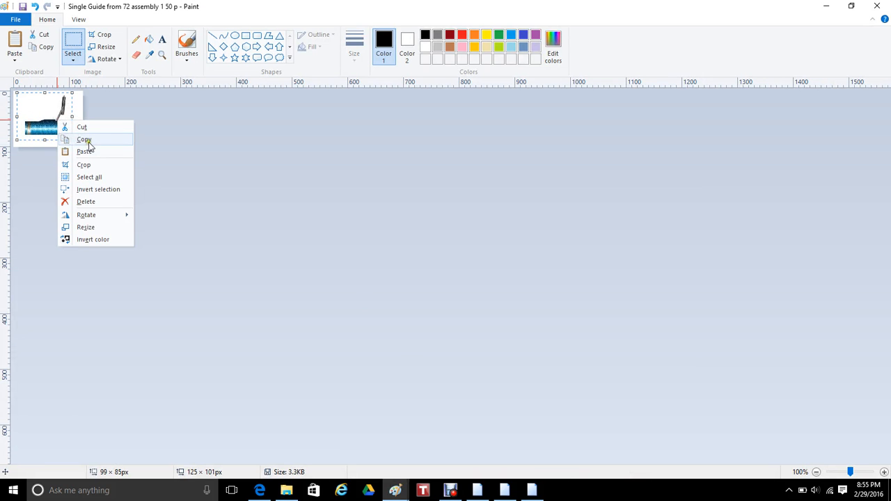
pyautogui.click(83, 139)
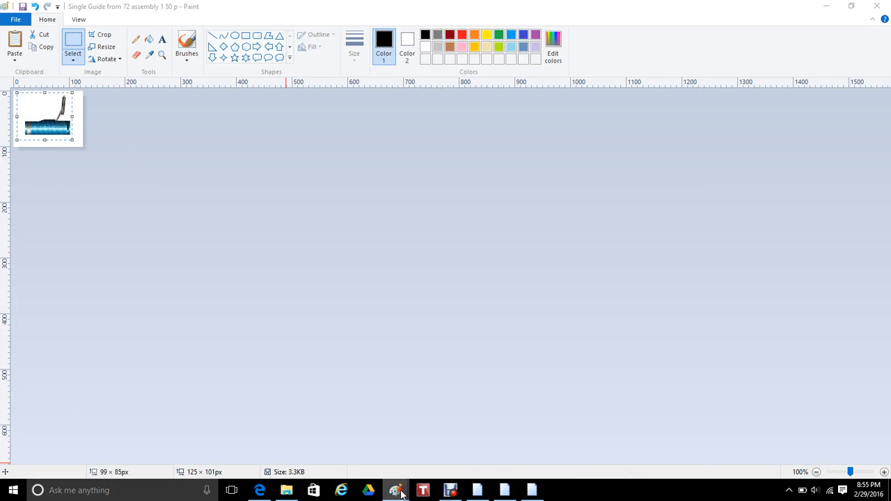
# Paste the smaller guide into "Custom bass rod 1", flip it horizontally, and park it below the blank at about 3900 px
pyautogui.moveTo(408, 495)
pyautogui.click(296, 442)
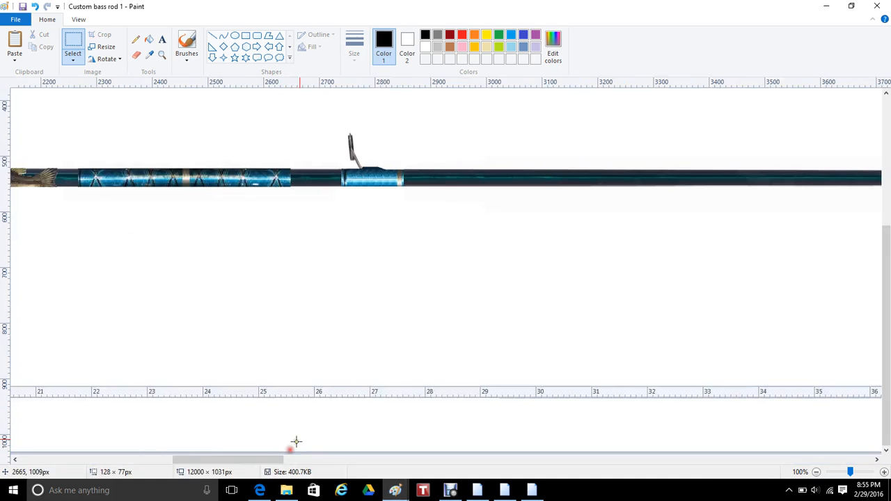
pyautogui.rightClick(384, 272)
pyautogui.click(415, 299)
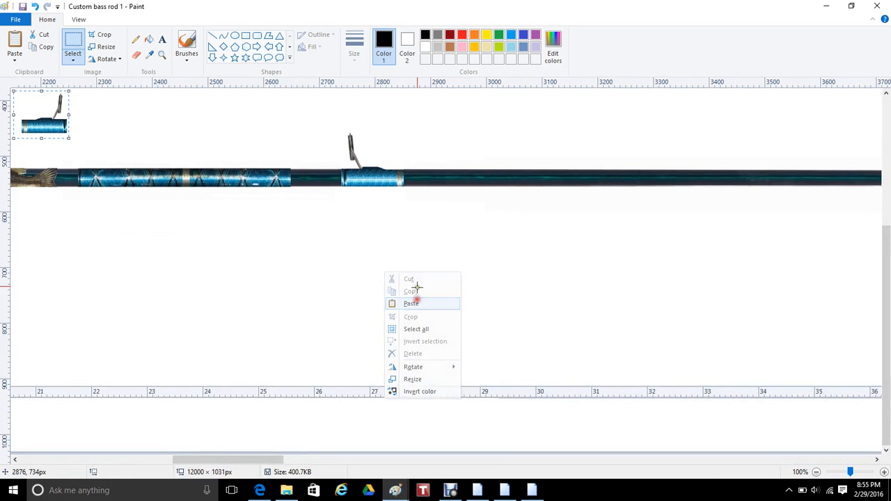
pyautogui.click(108, 60)
pyautogui.click(124, 121)
pyautogui.moveTo(55, 113); pyautogui.dragTo(607, 247)
pyautogui.moveTo(279, 465); pyautogui.dragTo(318, 467)
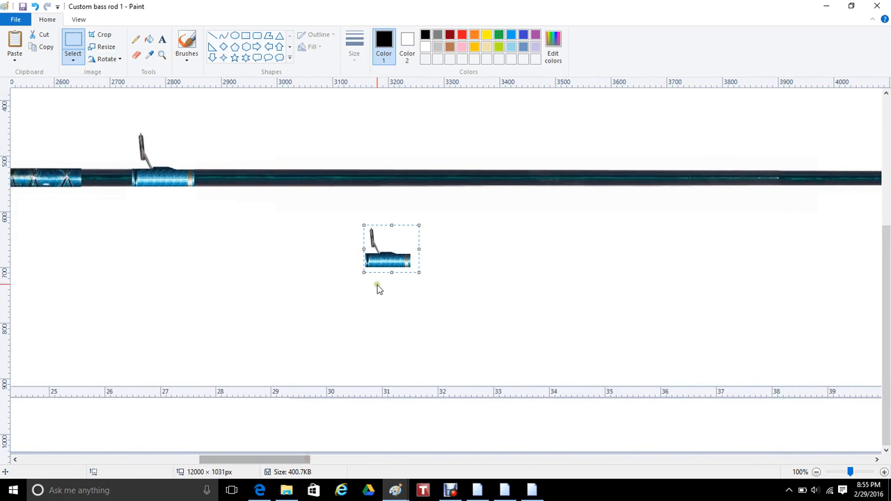
pyautogui.moveTo(384, 247); pyautogui.dragTo(772, 221)
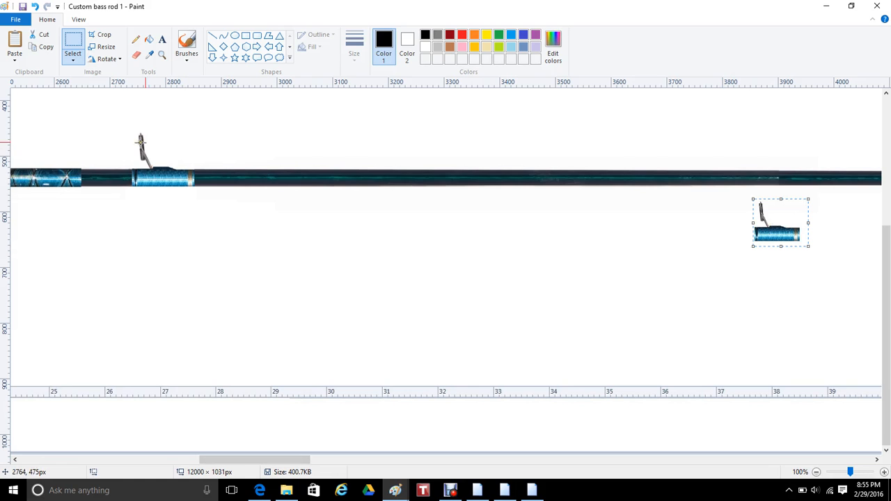
# Duplicate the guide mounted on the blank by copying a selection of about 112 × 162 px and pasting it
pyautogui.moveTo(134, 128); pyautogui.dragTo(194, 218)
pyautogui.click(252, 245)
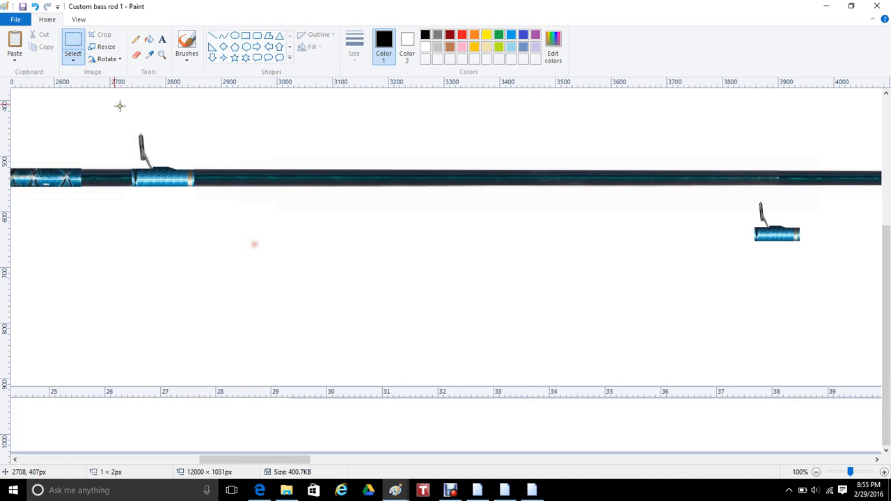
pyautogui.moveTo(133, 127); pyautogui.dragTo(194, 214)
pyautogui.rightClick(174, 169)
pyautogui.click(208, 190)
pyautogui.rightClick(185, 156)
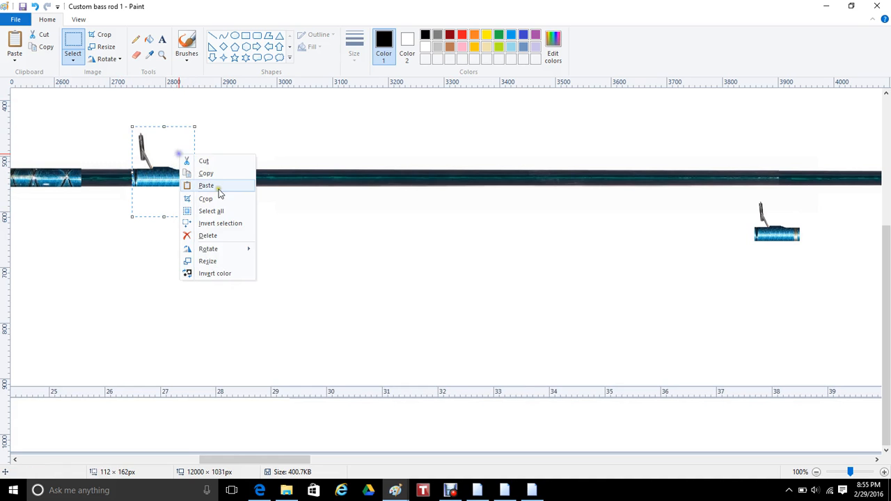
pyautogui.click(209, 185)
# Place the duplicated guide on the blank at about 3650 px and cut away the part extending below the blank
pyautogui.moveTo(60, 132); pyautogui.dragTo(641, 164)
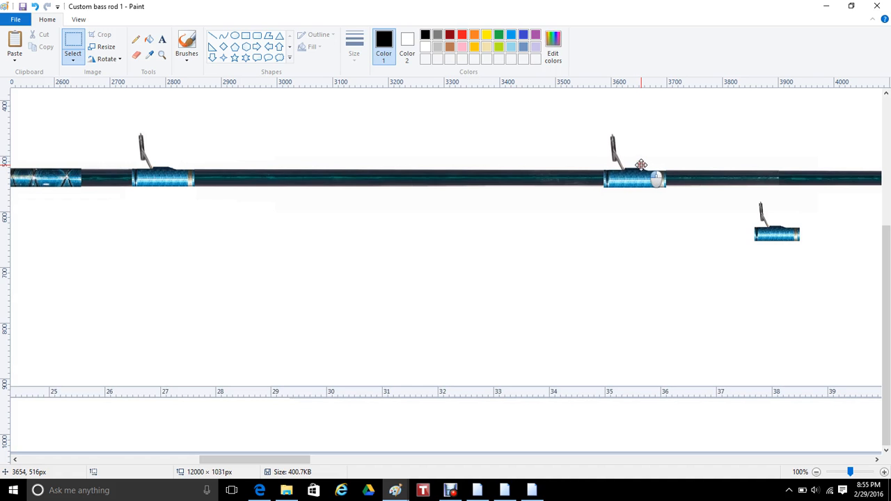
pyautogui.moveTo(641, 165); pyautogui.dragTo(641, 165)
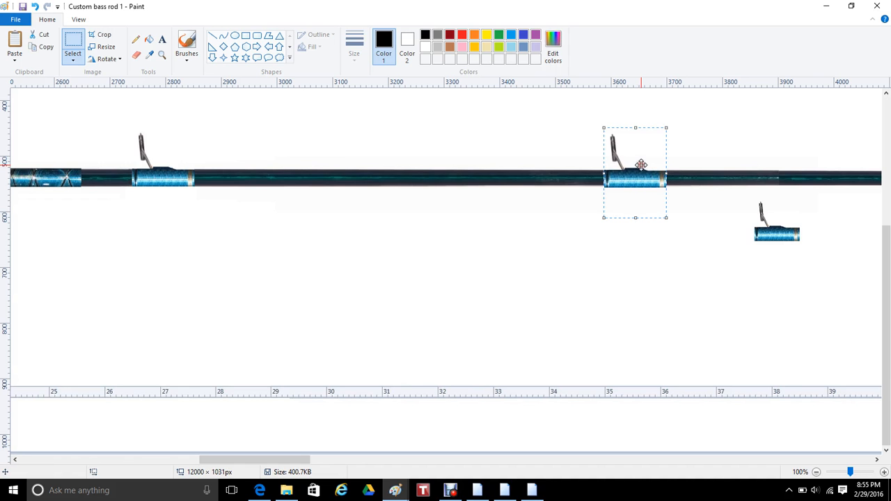
pyautogui.click(654, 280)
pyautogui.moveTo(597, 185); pyautogui.dragTo(670, 202)
pyautogui.rightClick(669, 202)
pyautogui.click(689, 205)
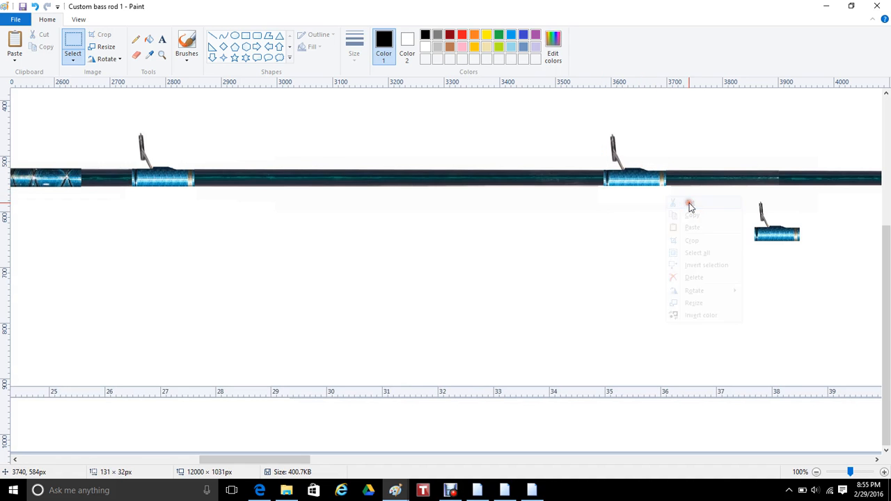
# Select the smaller guide and move it along below the blank to about 4700 px
pyautogui.moveTo(284, 459); pyautogui.dragTo(354, 465)
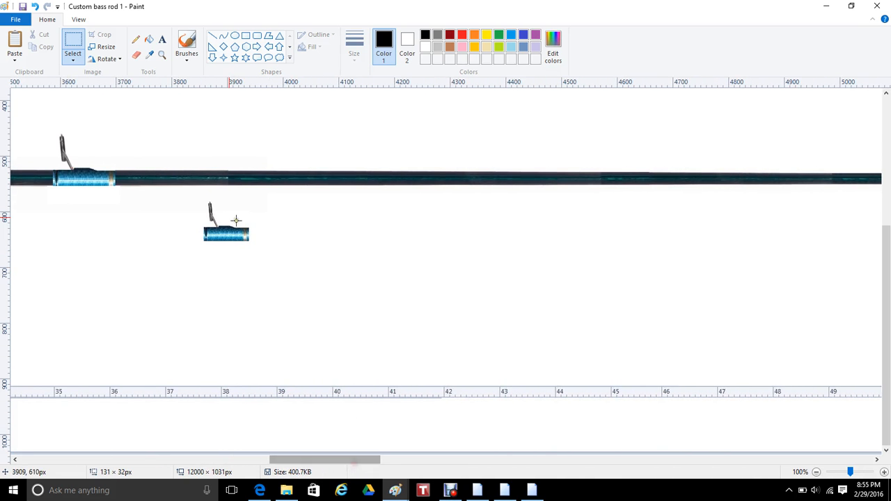
pyautogui.moveTo(198, 198); pyautogui.dragTo(257, 247)
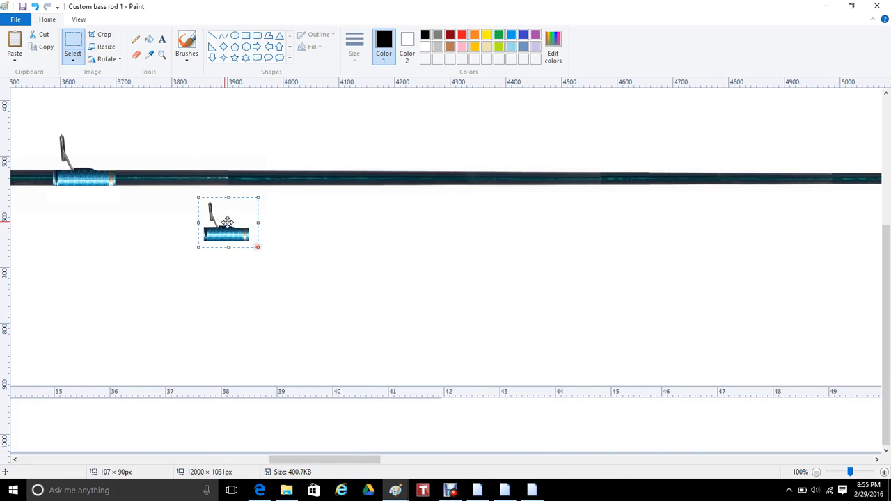
pyautogui.moveTo(219, 221); pyautogui.dragTo(688, 236)
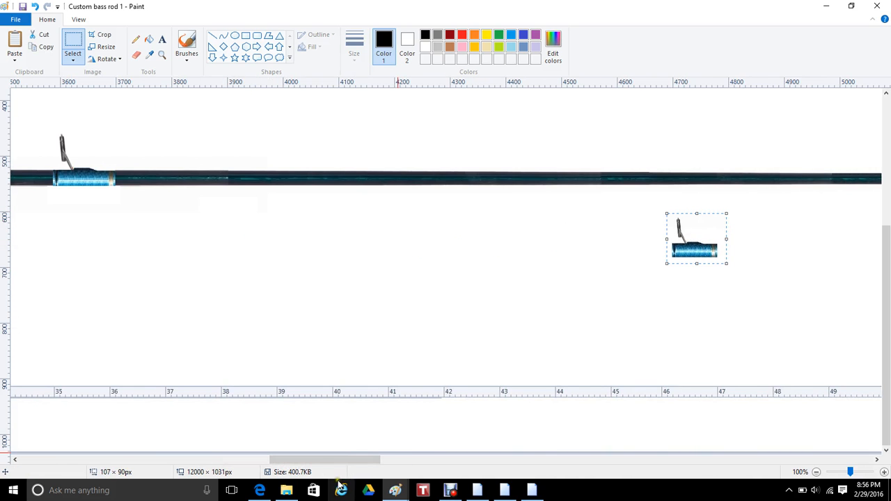
# Open the image "Single Guide from 72 assembly 1 60 p" in Paint and copy a selection of about 128 × 96 px around the guide
pyautogui.click(286, 490)
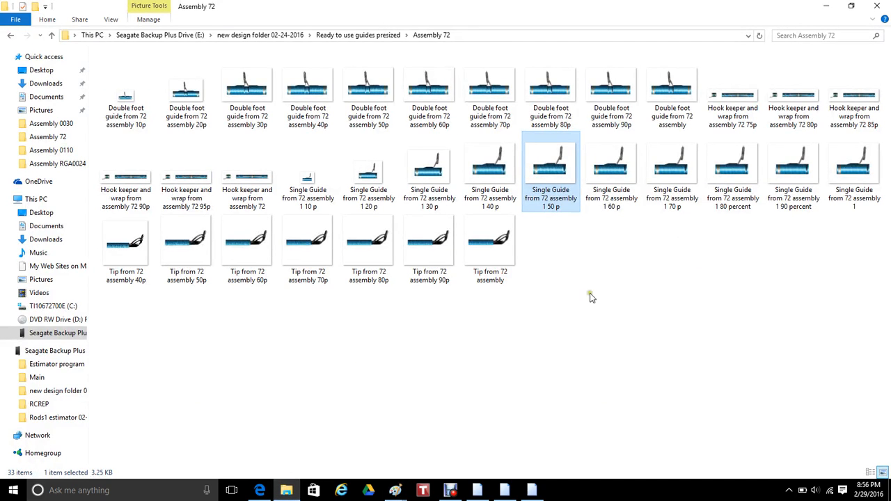
pyautogui.rightClick(620, 157)
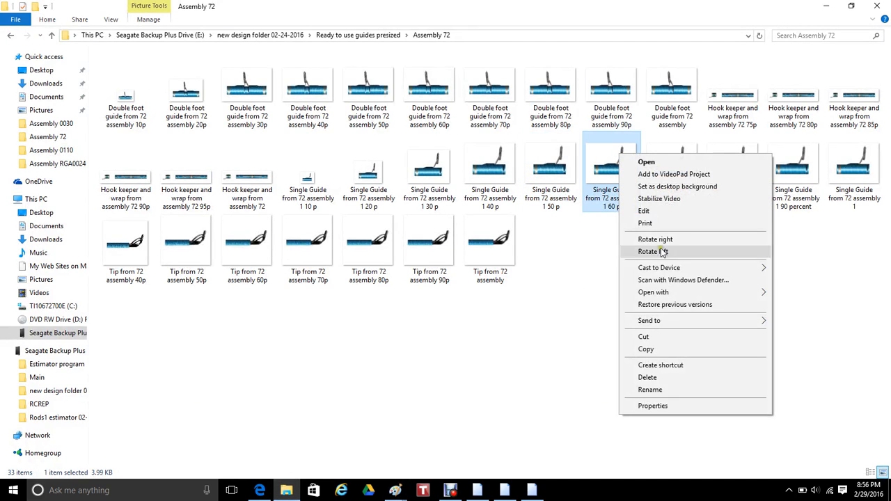
pyautogui.moveTo(677, 292)
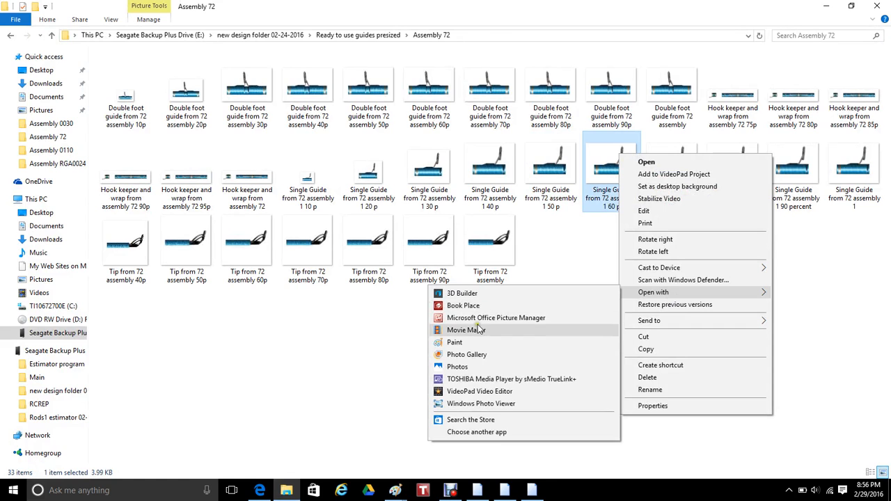
pyautogui.click(455, 343)
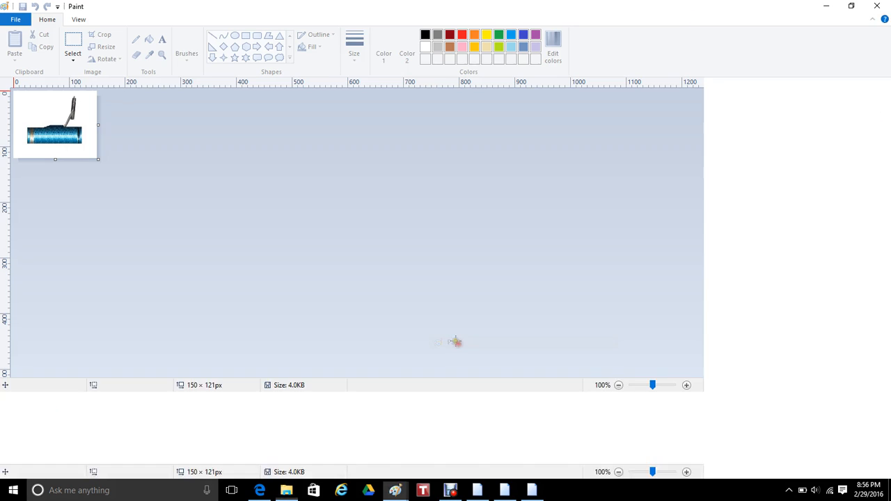
pyautogui.click(66, 40)
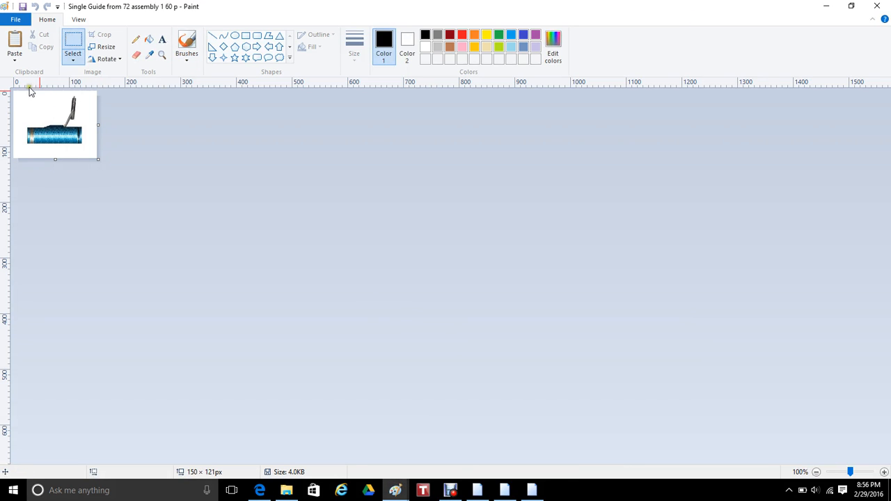
pyautogui.moveTo(21, 95)
pyautogui.mouseDown()
pyautogui.moveTo(105, 144)
pyautogui.moveTo(105, 160)
pyautogui.moveTo(91, 149)
pyautogui.mouseUp()
pyautogui.rightClick(49, 114)
pyautogui.click(80, 134)
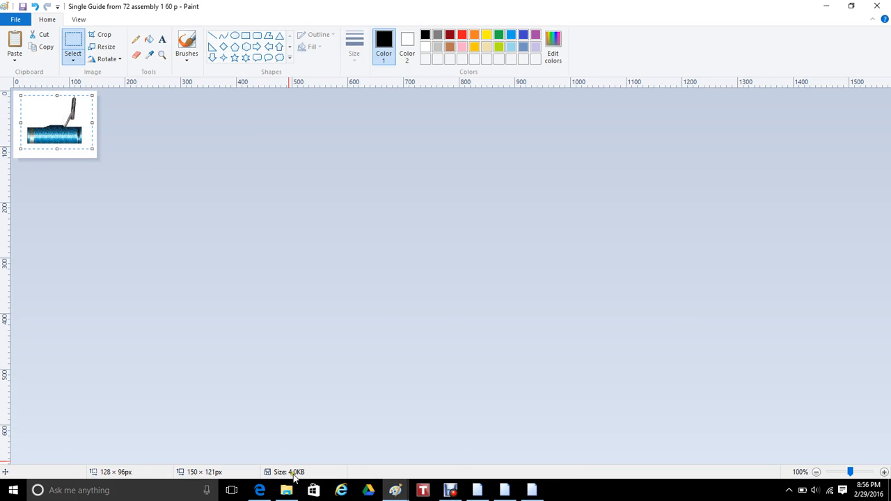
# Paste the 60 p guide into "Custom bass rod 1", flip it horizontally, and place it below the blank at about 4300 px
pyautogui.click(394, 491)
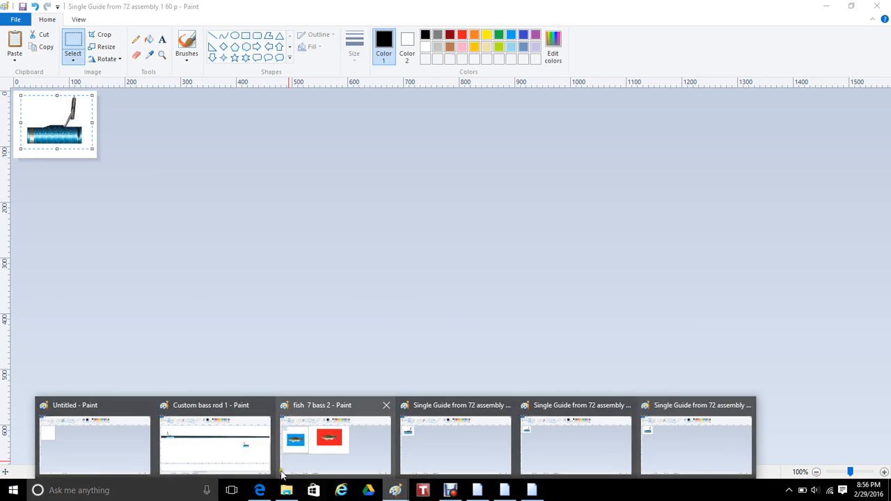
pyautogui.click(242, 426)
pyautogui.rightClick(408, 239)
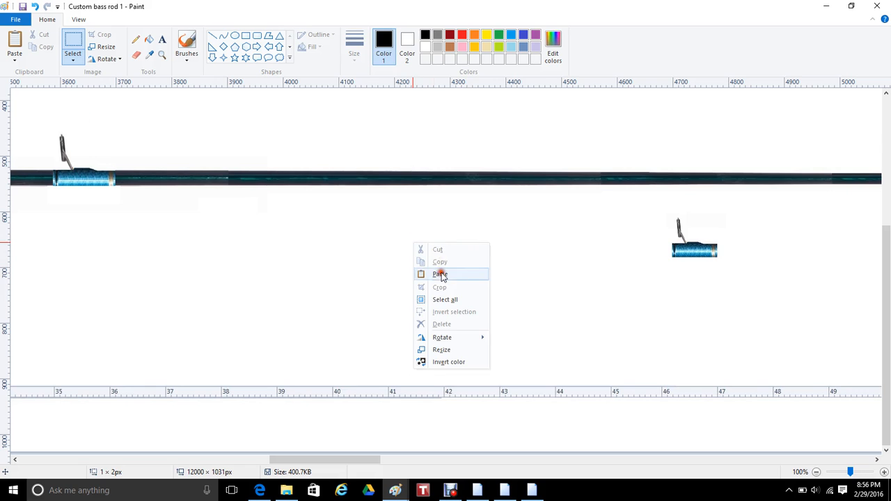
pyautogui.click(441, 272)
pyautogui.click(110, 58)
pyautogui.click(126, 121)
pyautogui.moveTo(61, 122); pyautogui.dragTo(524, 297)
pyautogui.click(535, 258)
# Trim both ends of the pasted guide's wrap by cutting them away, using a selection of about 56 × 45 px at the left end
pyautogui.rightClick(512, 268)
pyautogui.click(533, 276)
pyautogui.moveTo(407, 248); pyautogui.dragTo(445, 279)
pyautogui.rightClick(432, 262)
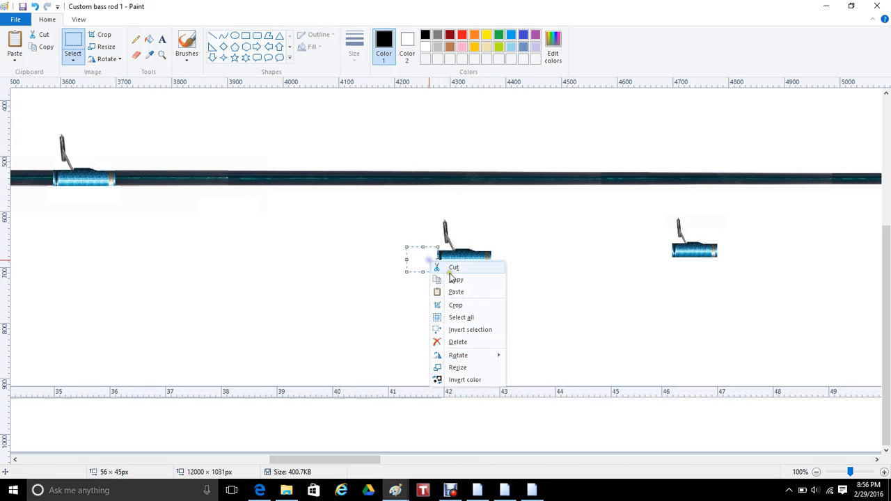
pyautogui.click(453, 269)
# Move the trimmed guide onto the blank at about 4400 px and cut away a strip of about 116 × 20 px along the blank's lower edge
pyautogui.moveTo(436, 212); pyautogui.dragTo(521, 189)
pyautogui.click(559, 253)
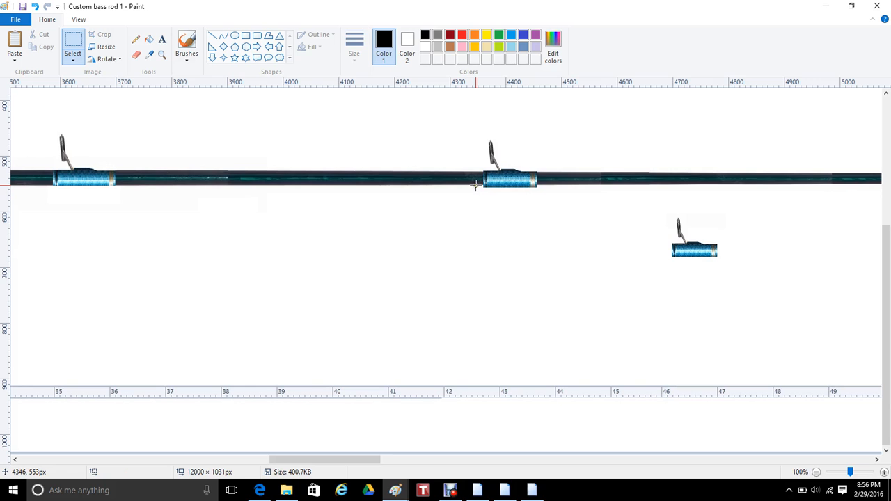
pyautogui.moveTo(475, 185); pyautogui.dragTo(539, 195)
pyautogui.rightClick(538, 197)
pyautogui.click(562, 201)
# Shorten the blank at its tip end by cutting away a selection of about 1240 × 62 px from about 8900 px onward
pyautogui.moveTo(327, 456); pyautogui.dragTo(700, 485)
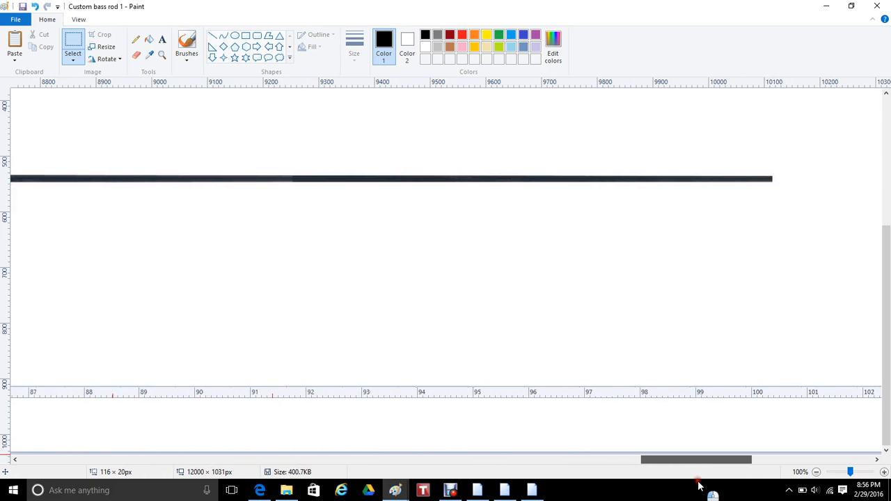
pyautogui.moveTo(699, 485); pyautogui.dragTo(699, 485)
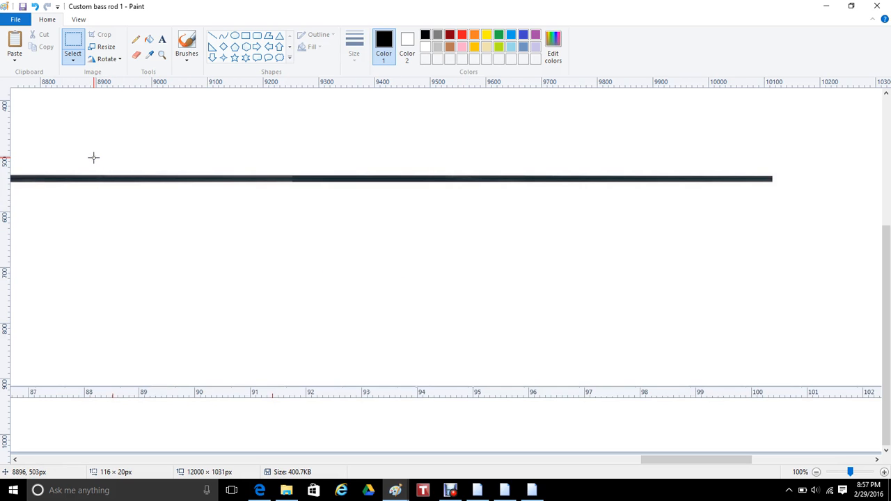
pyautogui.moveTo(104, 161); pyautogui.dragTo(784, 191)
pyautogui.rightClick(739, 185)
pyautogui.click(760, 188)
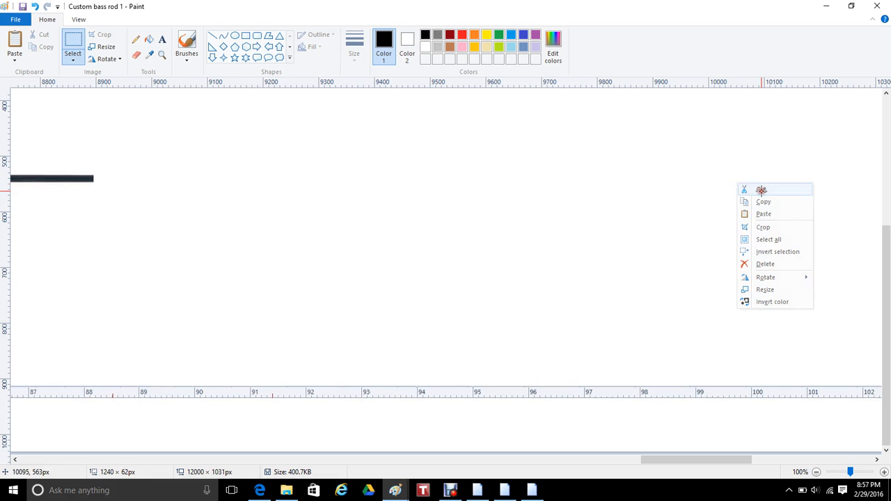